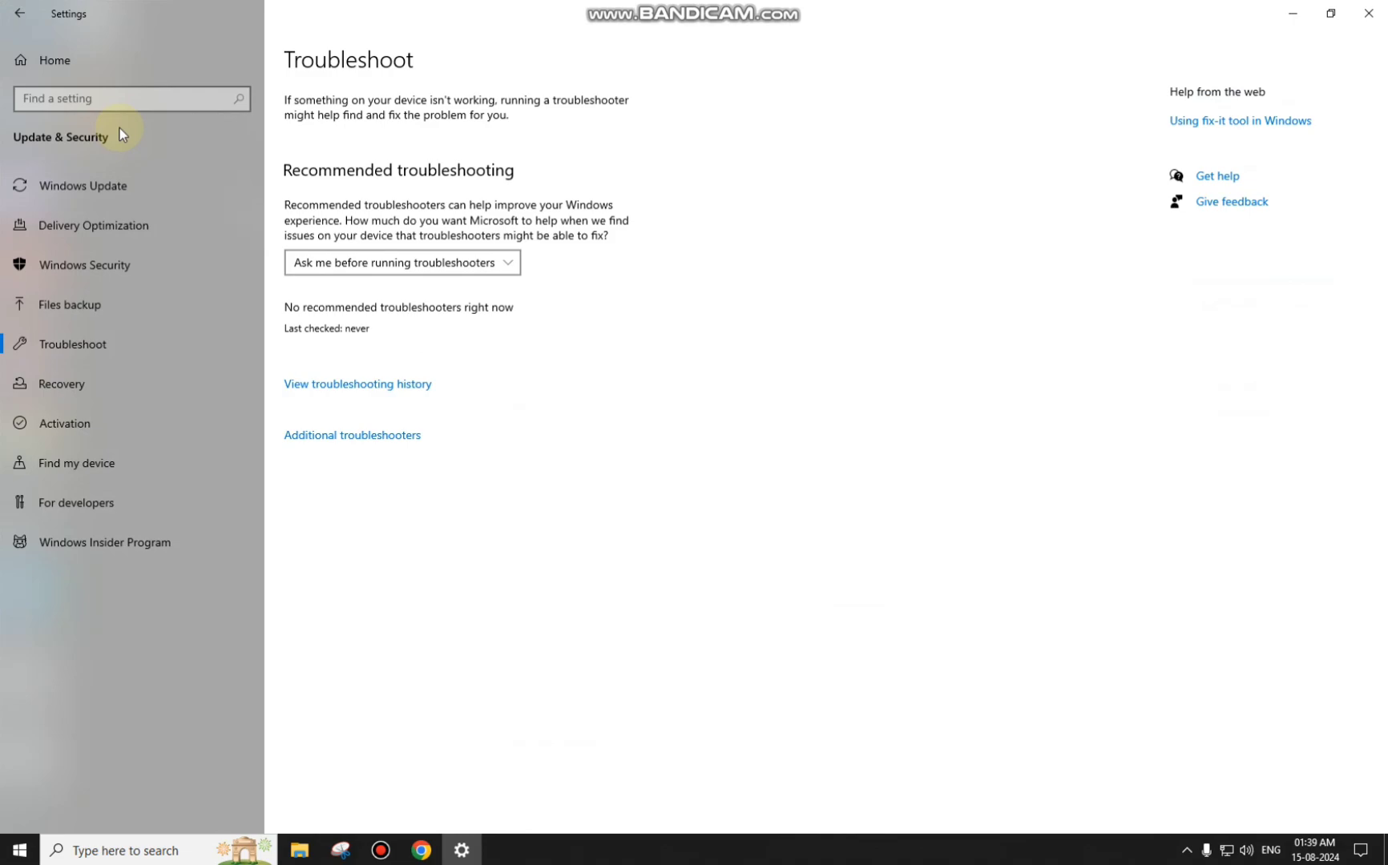
# Run the Bluetooth troubleshooter from the additional troubleshooters to completion, and close Settings.
pyautogui.click(365, 438)
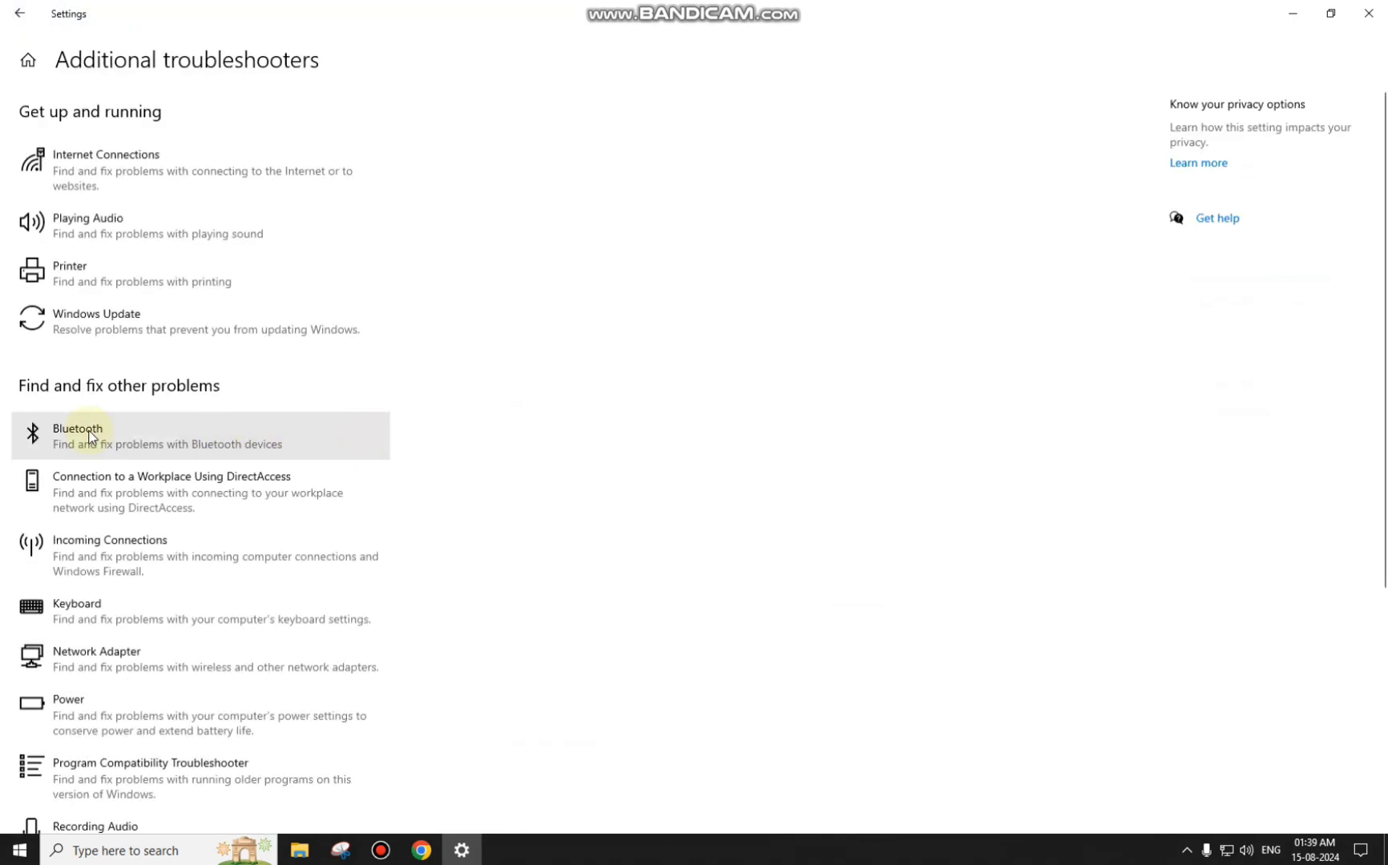
pyautogui.click(90, 438)
pyautogui.click(295, 488)
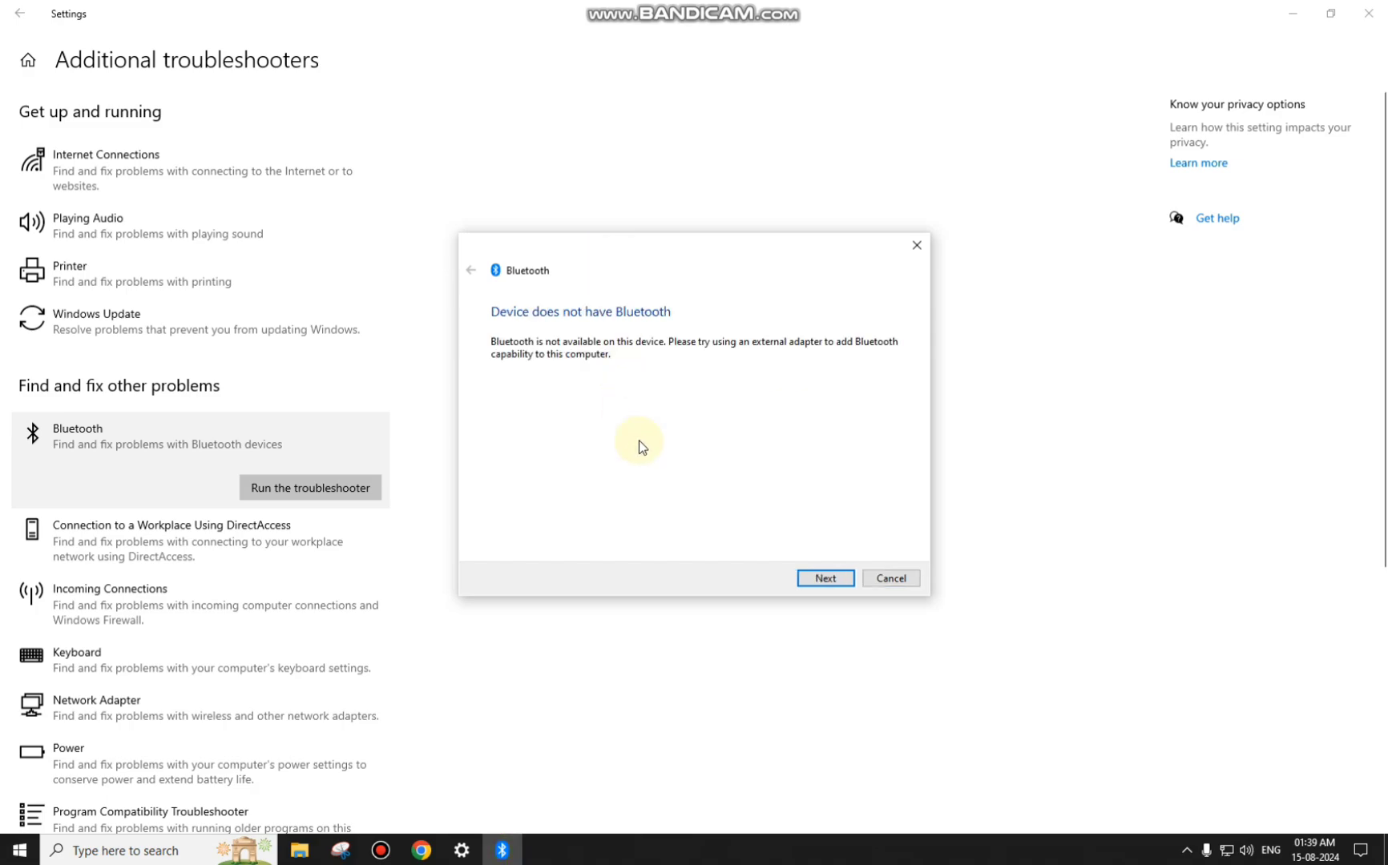
pyautogui.click(827, 579)
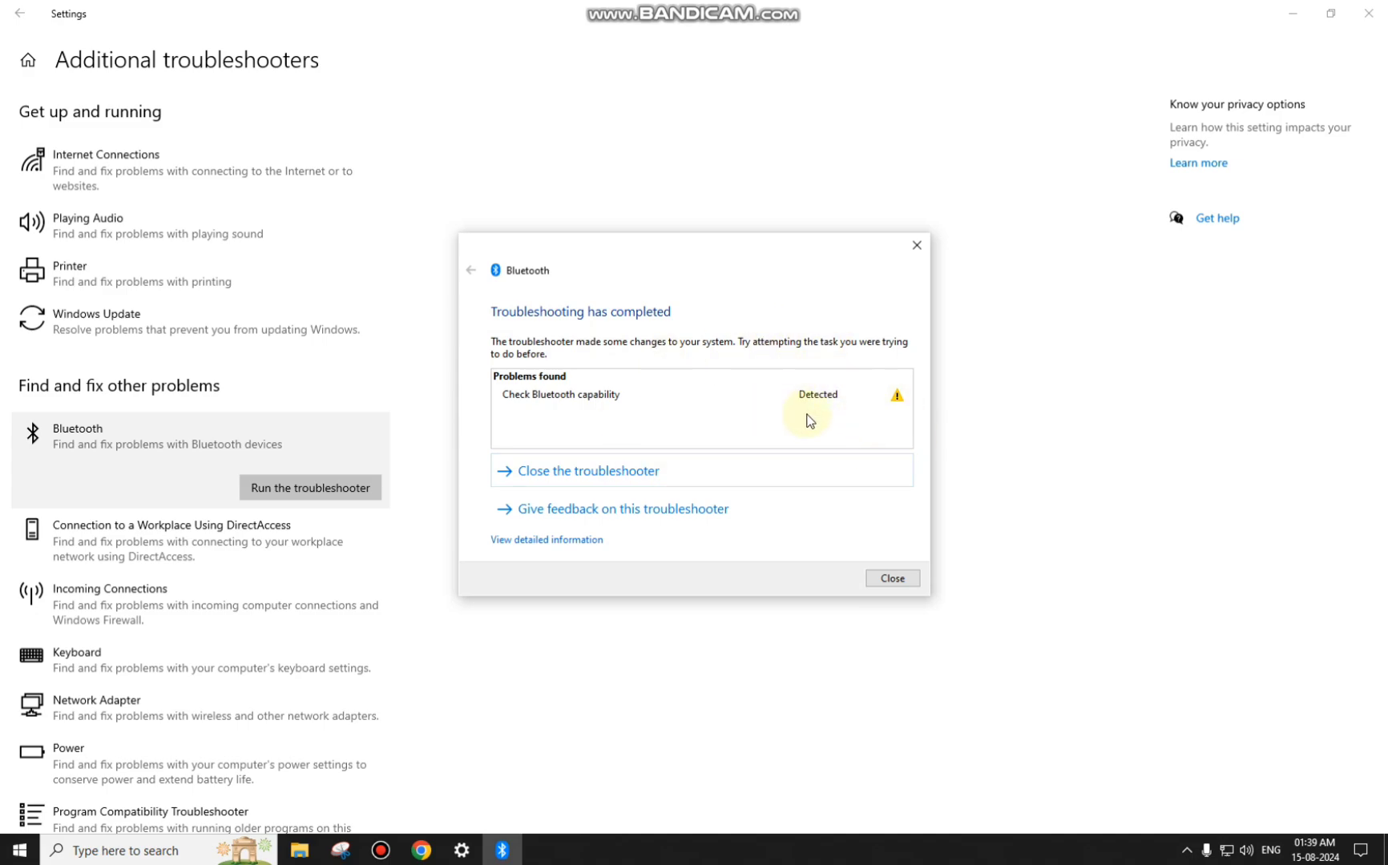
pyautogui.click(893, 579)
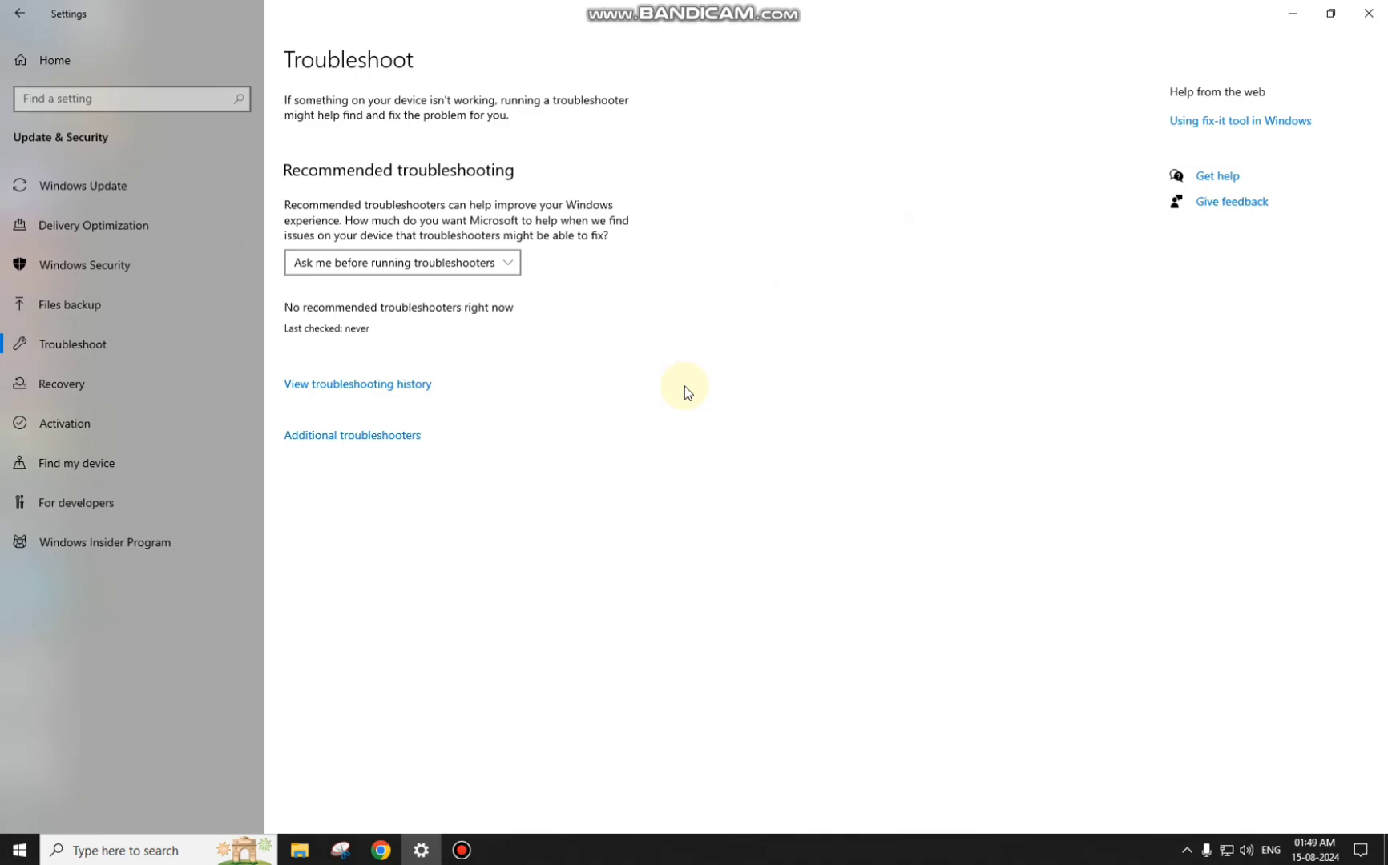
pyautogui.click(1368, 13)
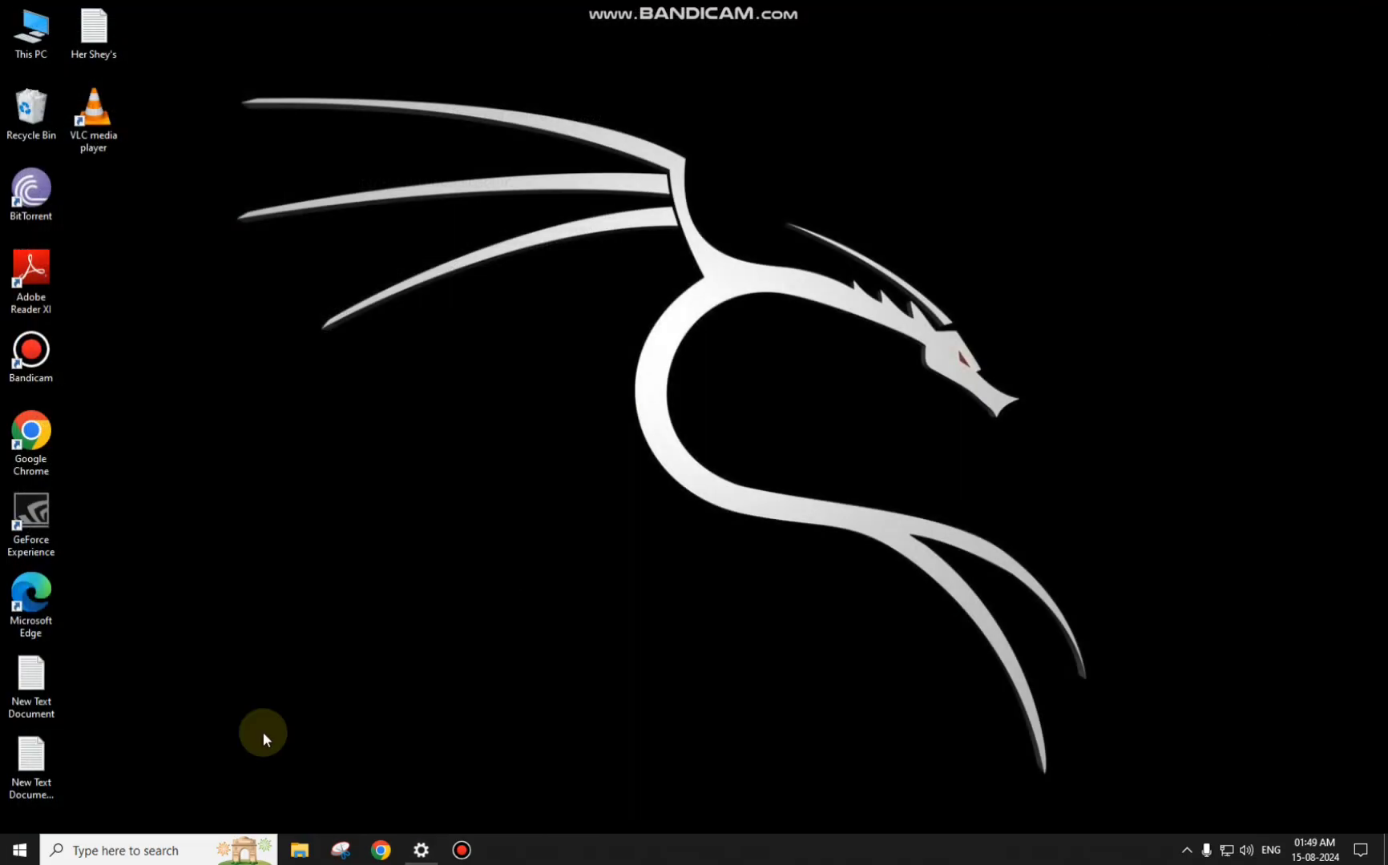
# Open the Windows Services console and inspect the Bluetooth Audio Gateway, Bluetooth Support and Bluetooth User Support services.
pyautogui.click(150, 853)
pyautogui.write('se')
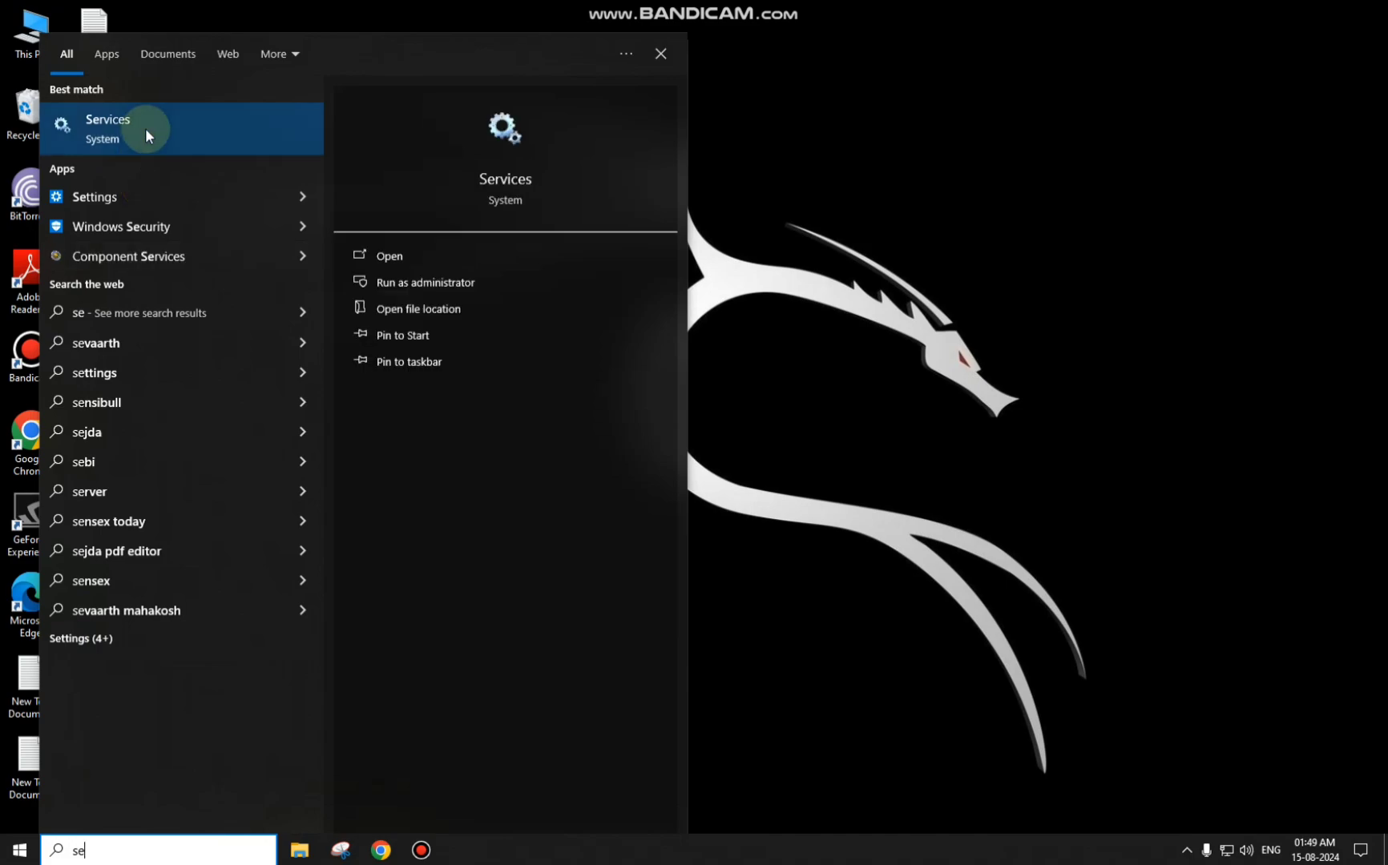
pyautogui.click(145, 128)
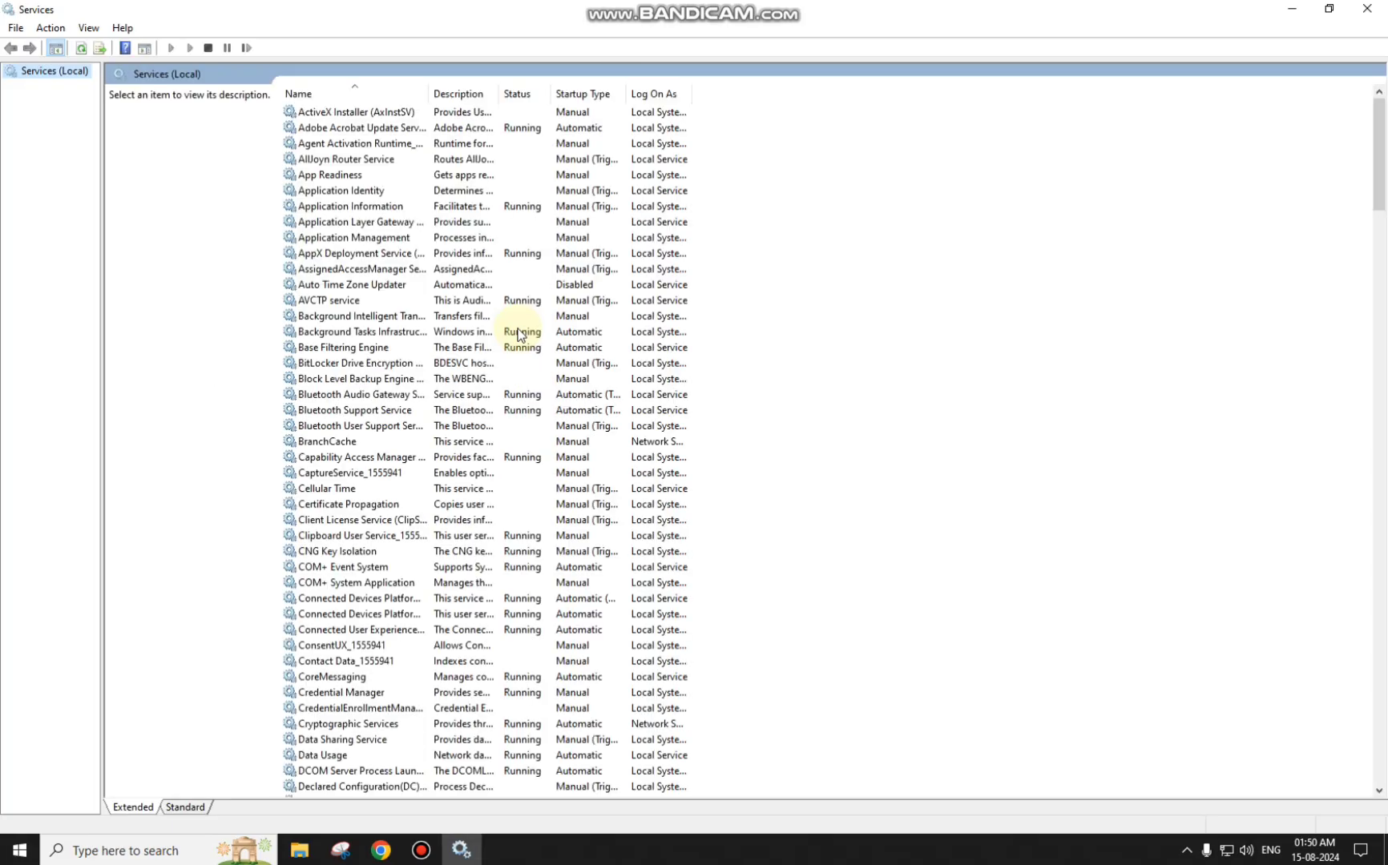
pyautogui.click(314, 396)
pyautogui.click(320, 411)
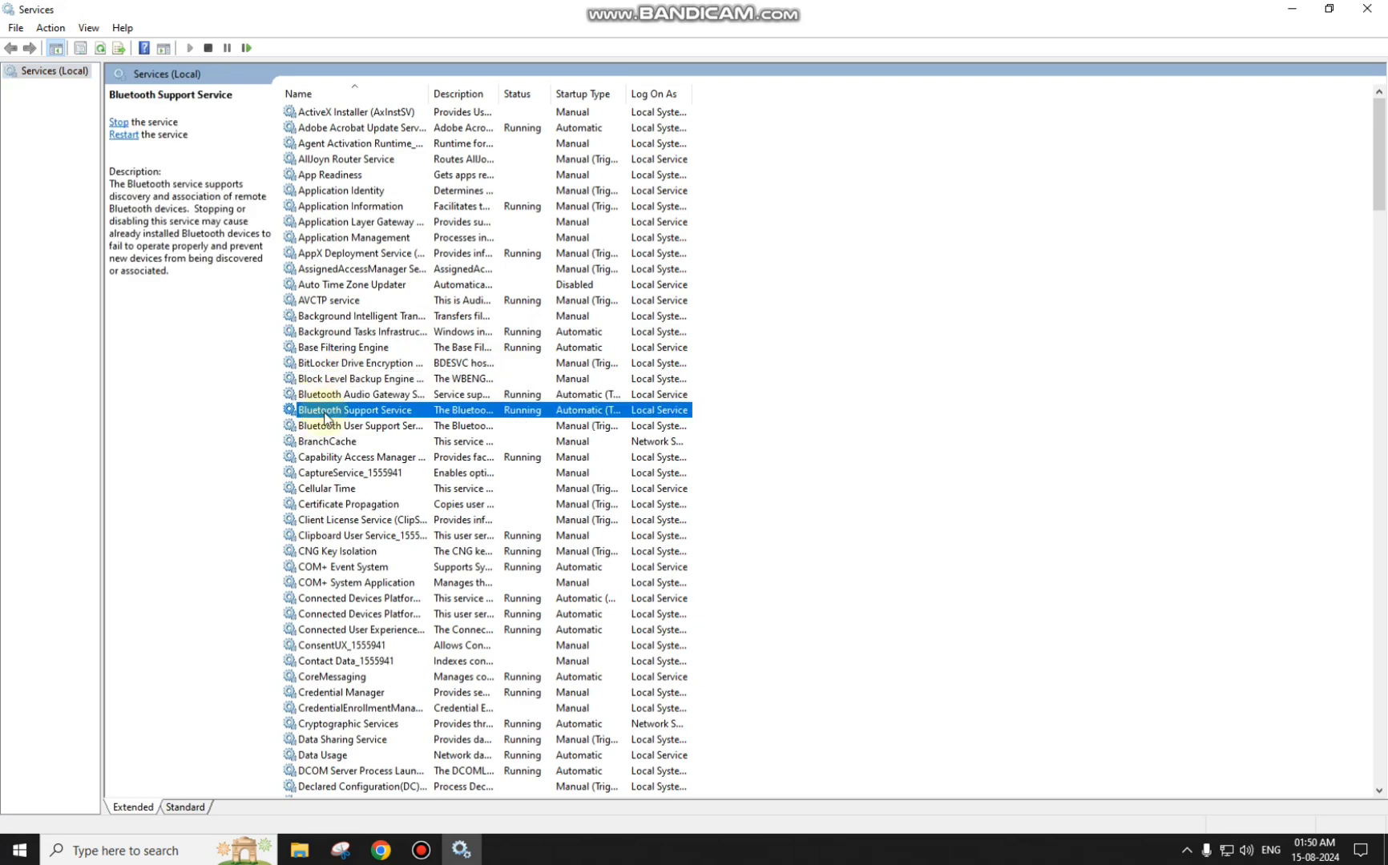
pyautogui.click(334, 429)
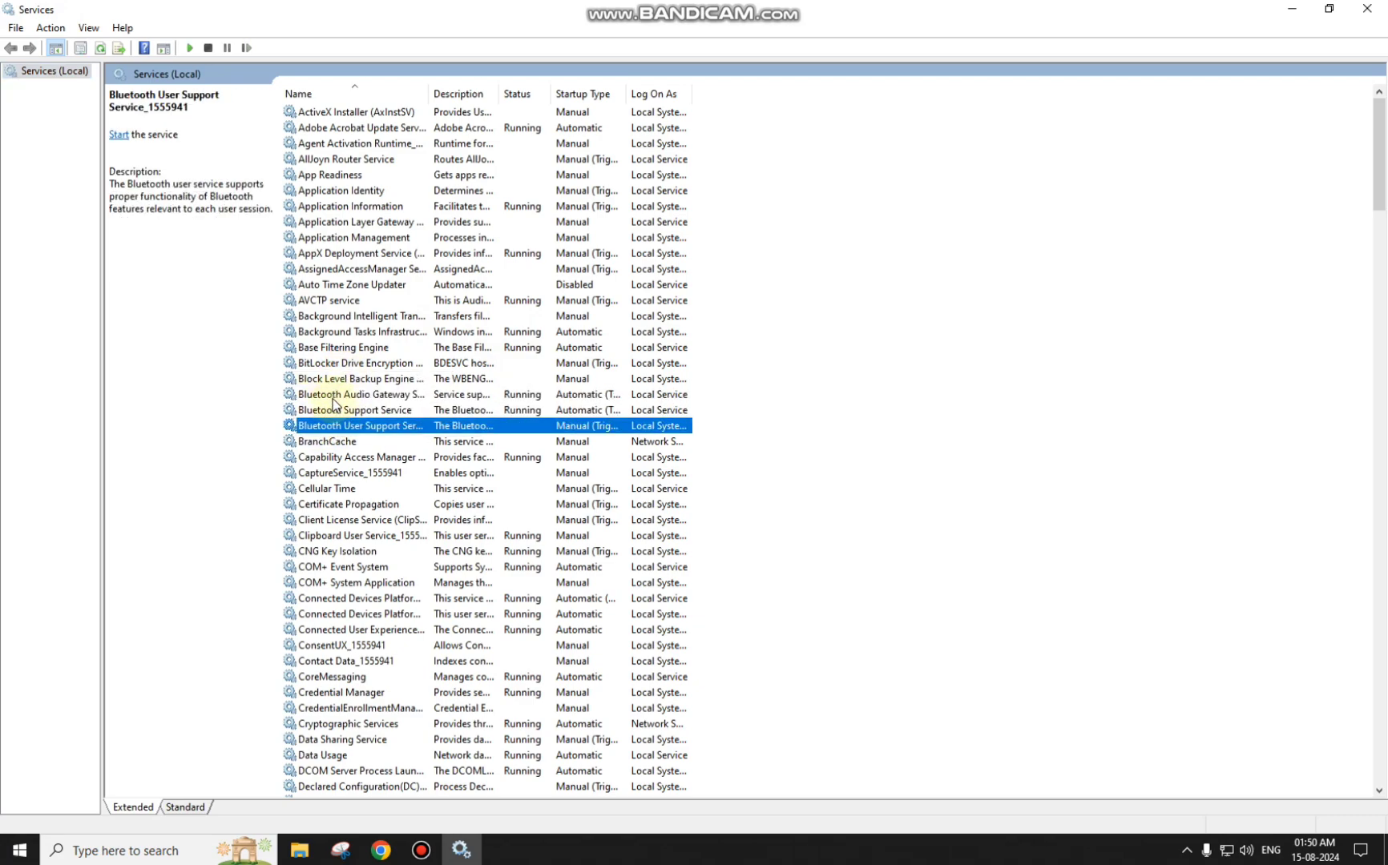
# Set the startup type of the Bluetooth Audio Gateway Service to Automatic and confirm its properties.
pyautogui.rightClick(334, 401)
pyautogui.click(369, 552)
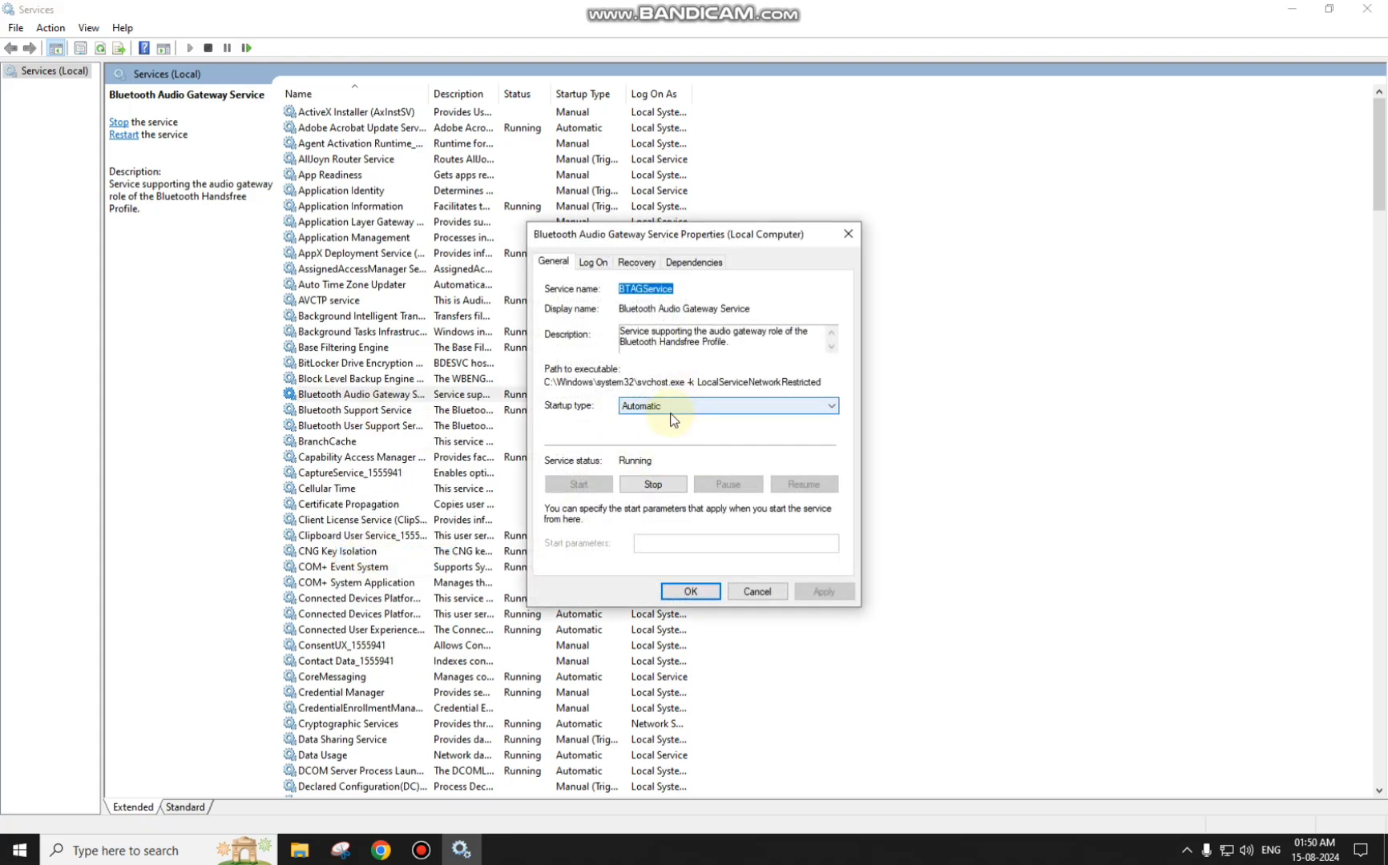
pyautogui.click(669, 408)
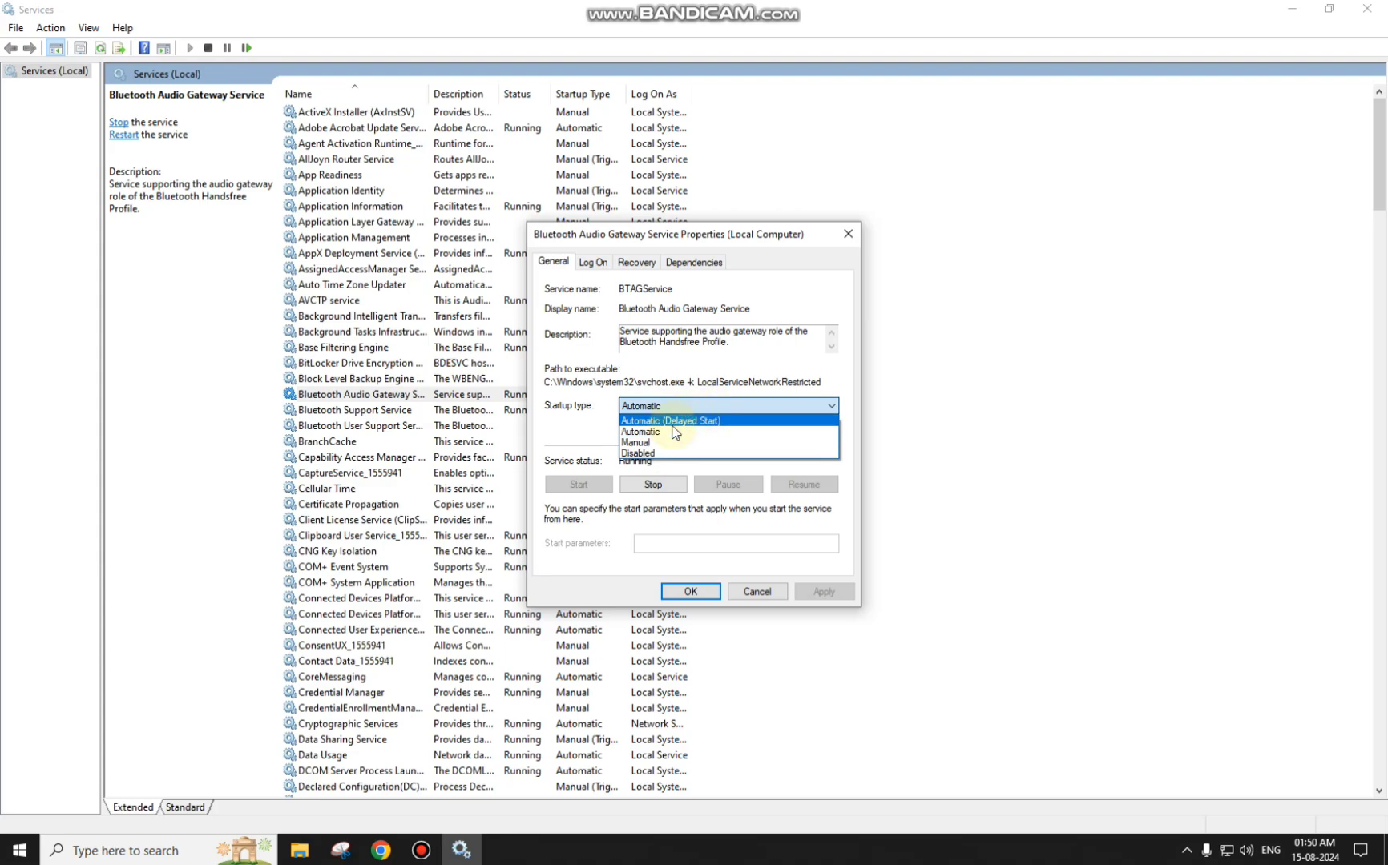
pyautogui.click(657, 431)
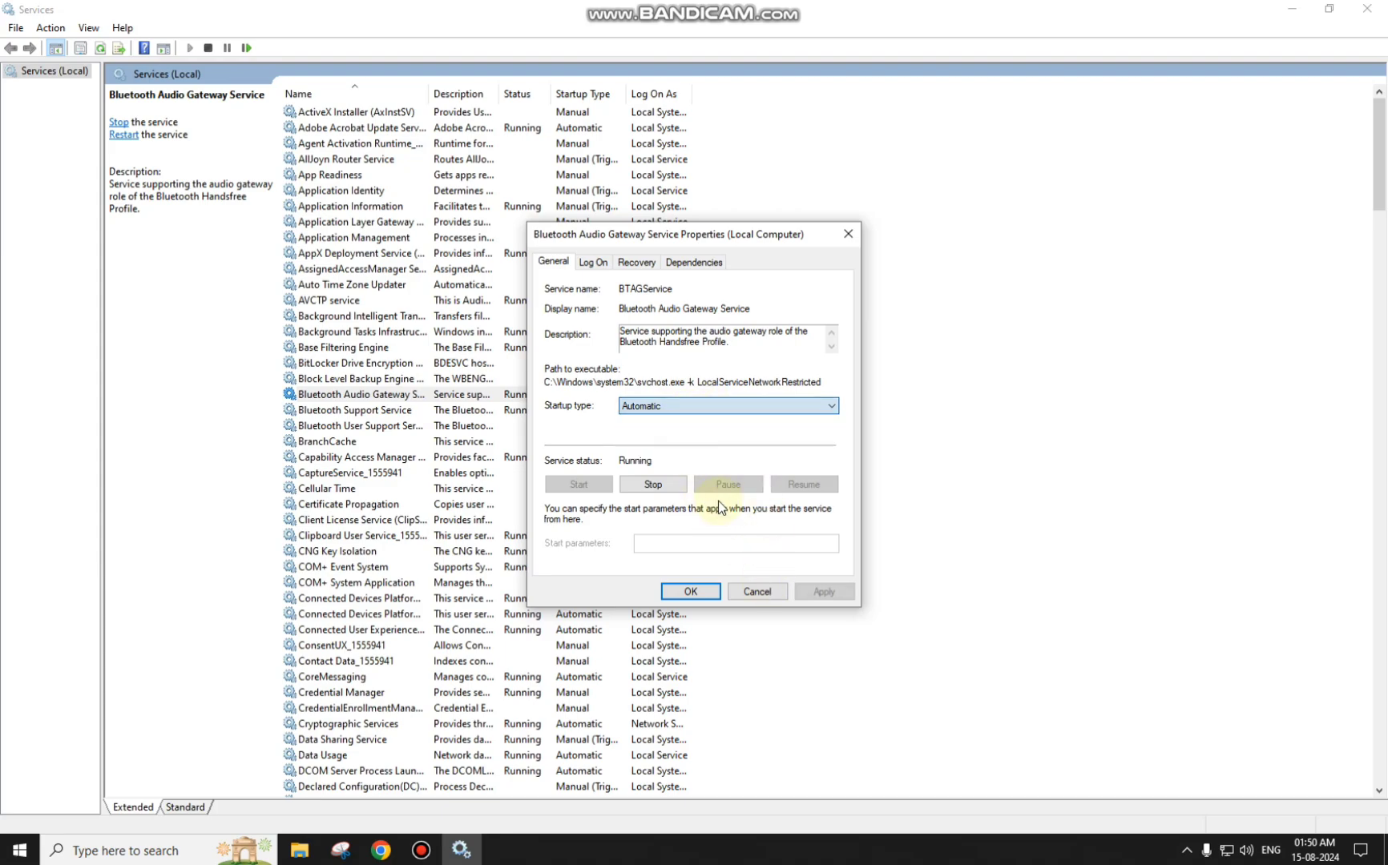
pyautogui.click(811, 593)
pyautogui.click(689, 591)
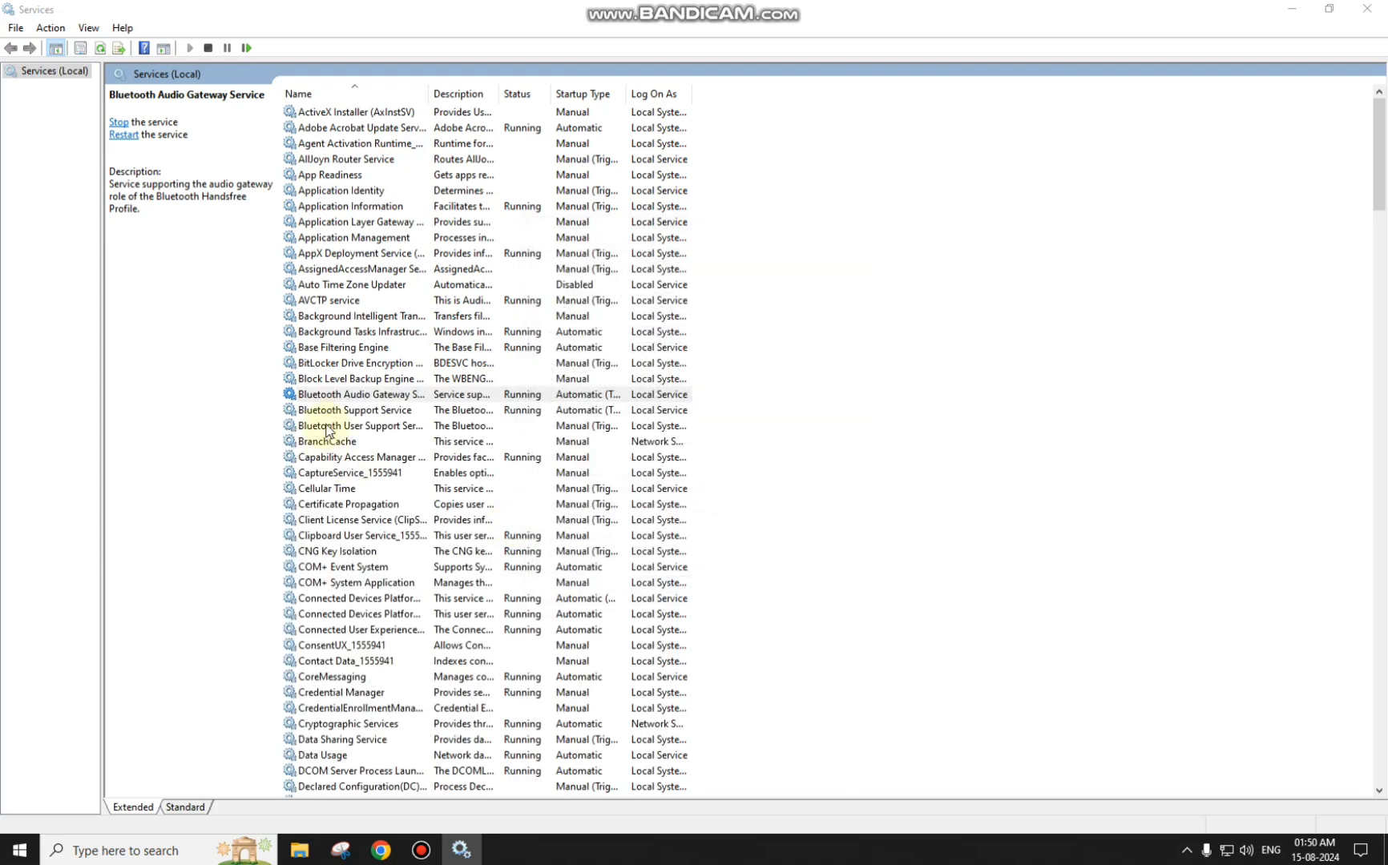
# Start the Bluetooth User Support Service.
pyautogui.rightClick(509, 401)
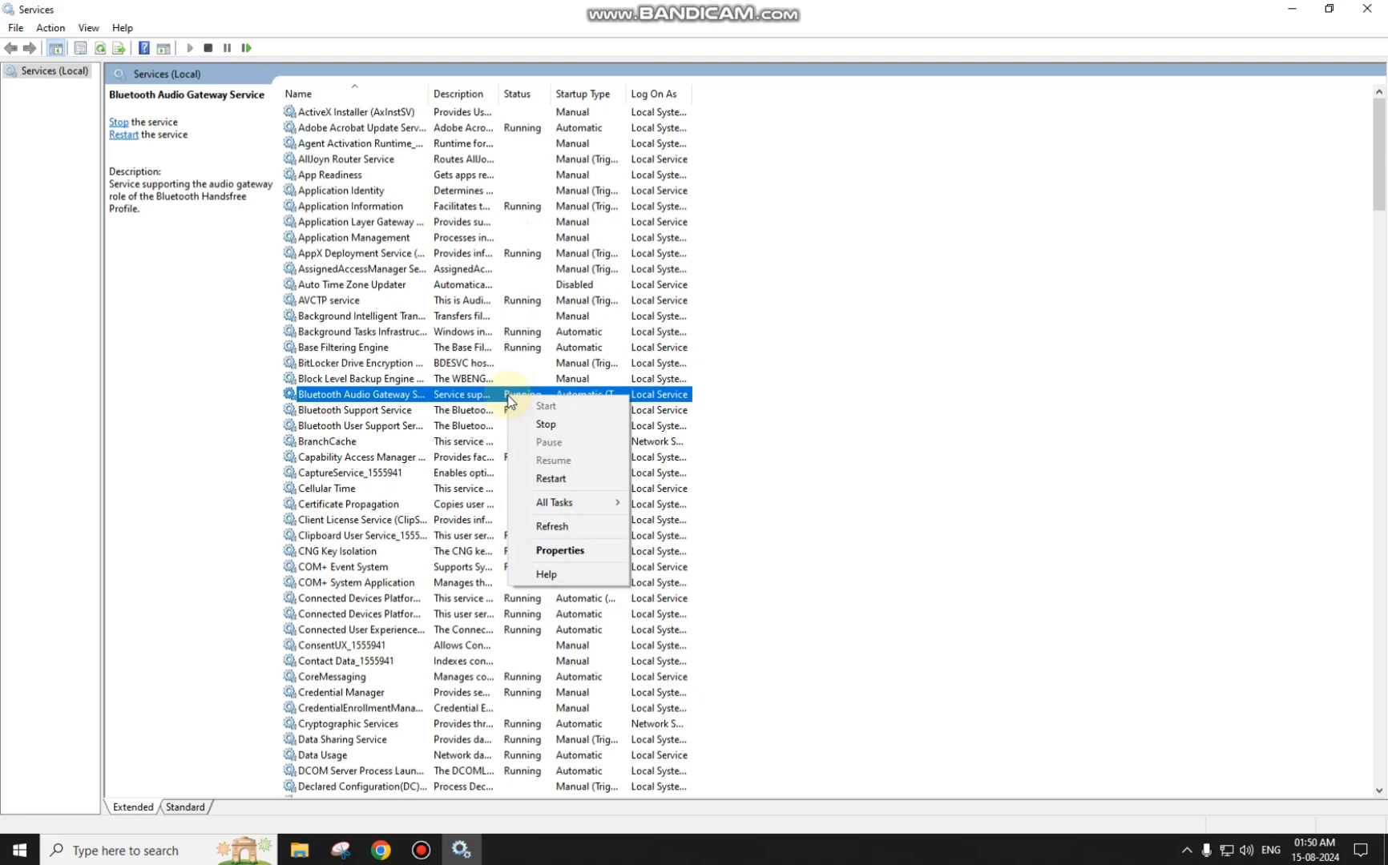
pyautogui.click(823, 383)
pyautogui.rightClick(424, 425)
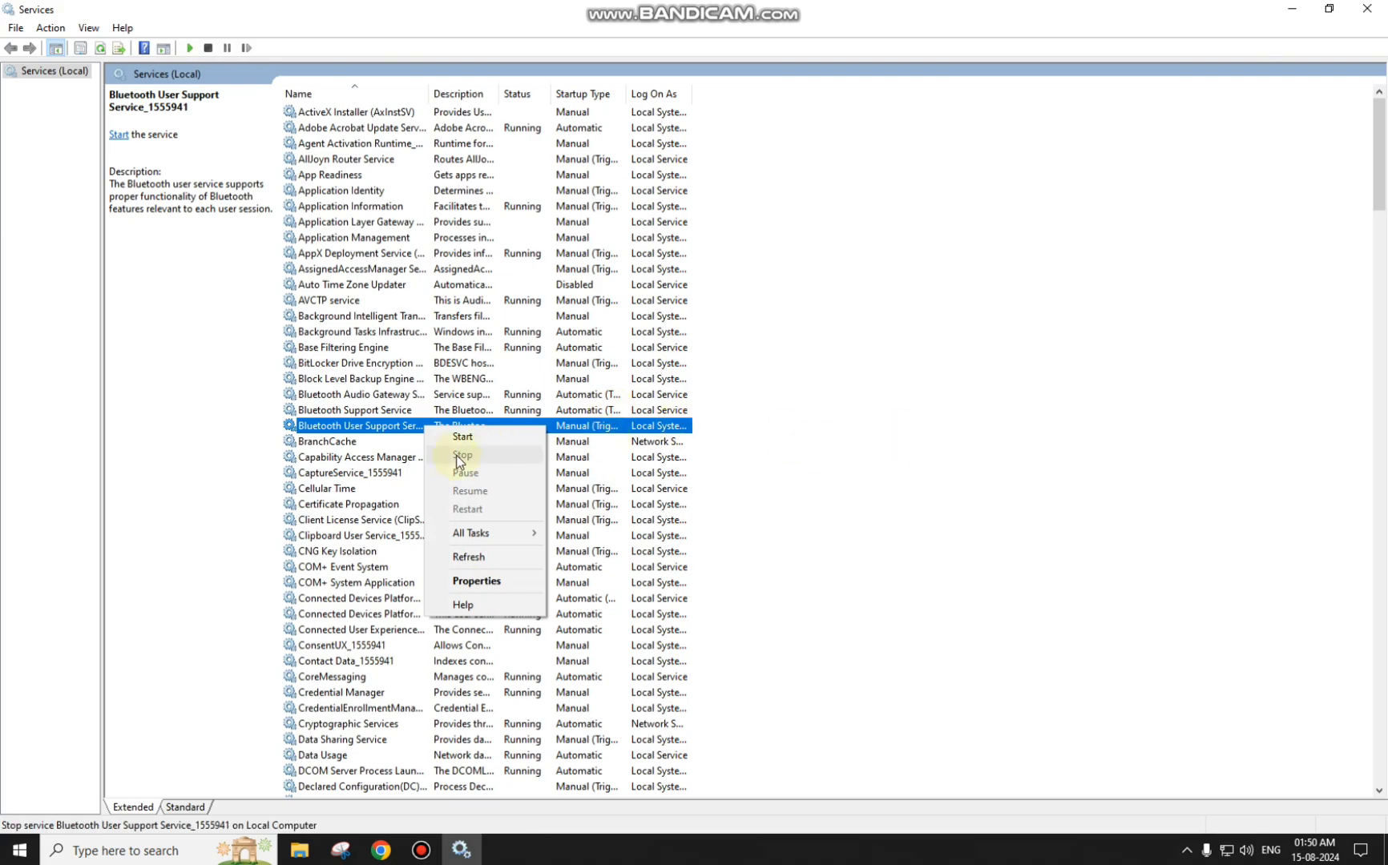
pyautogui.click(367, 428)
pyautogui.rightClick(422, 428)
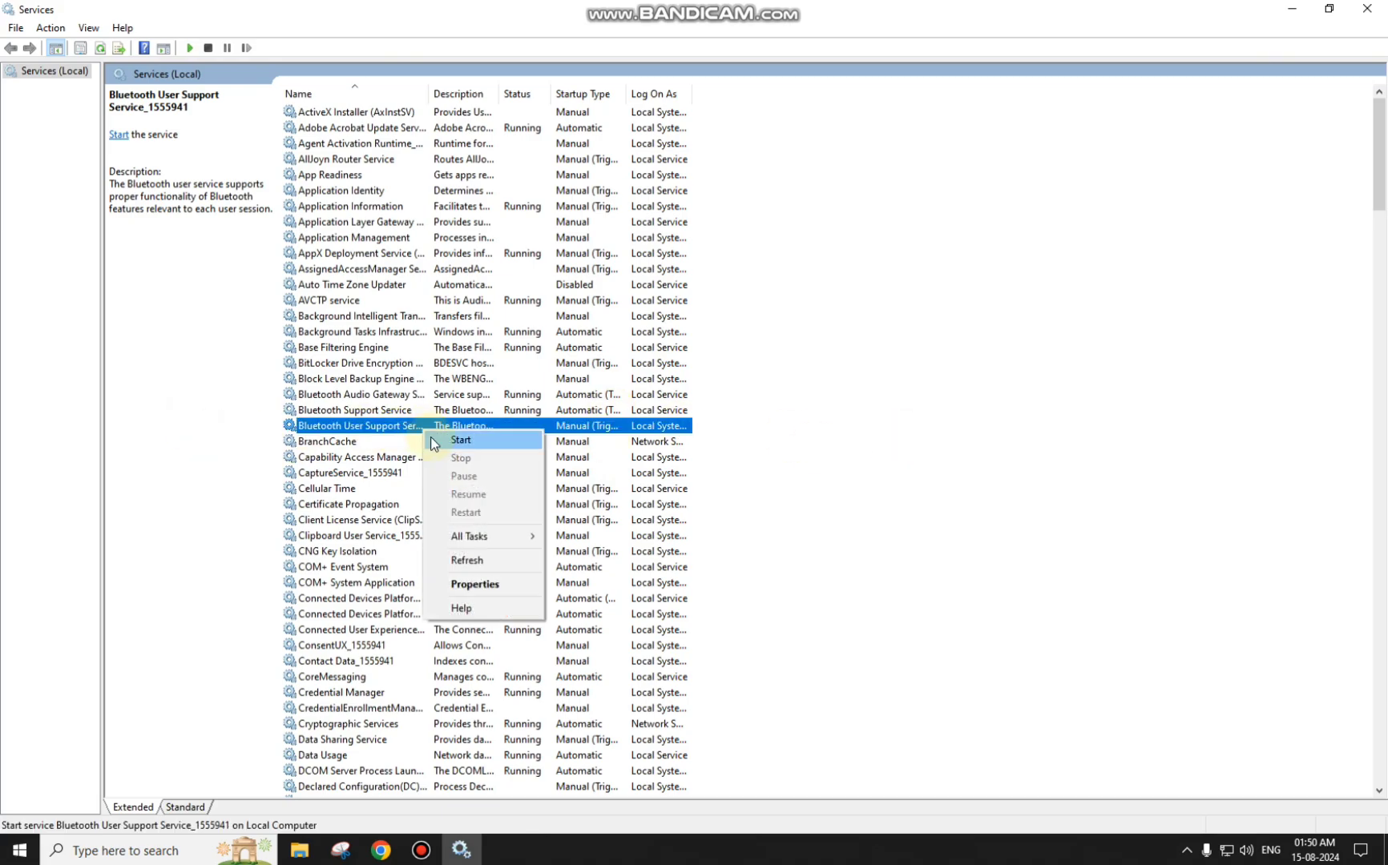
pyautogui.click(461, 441)
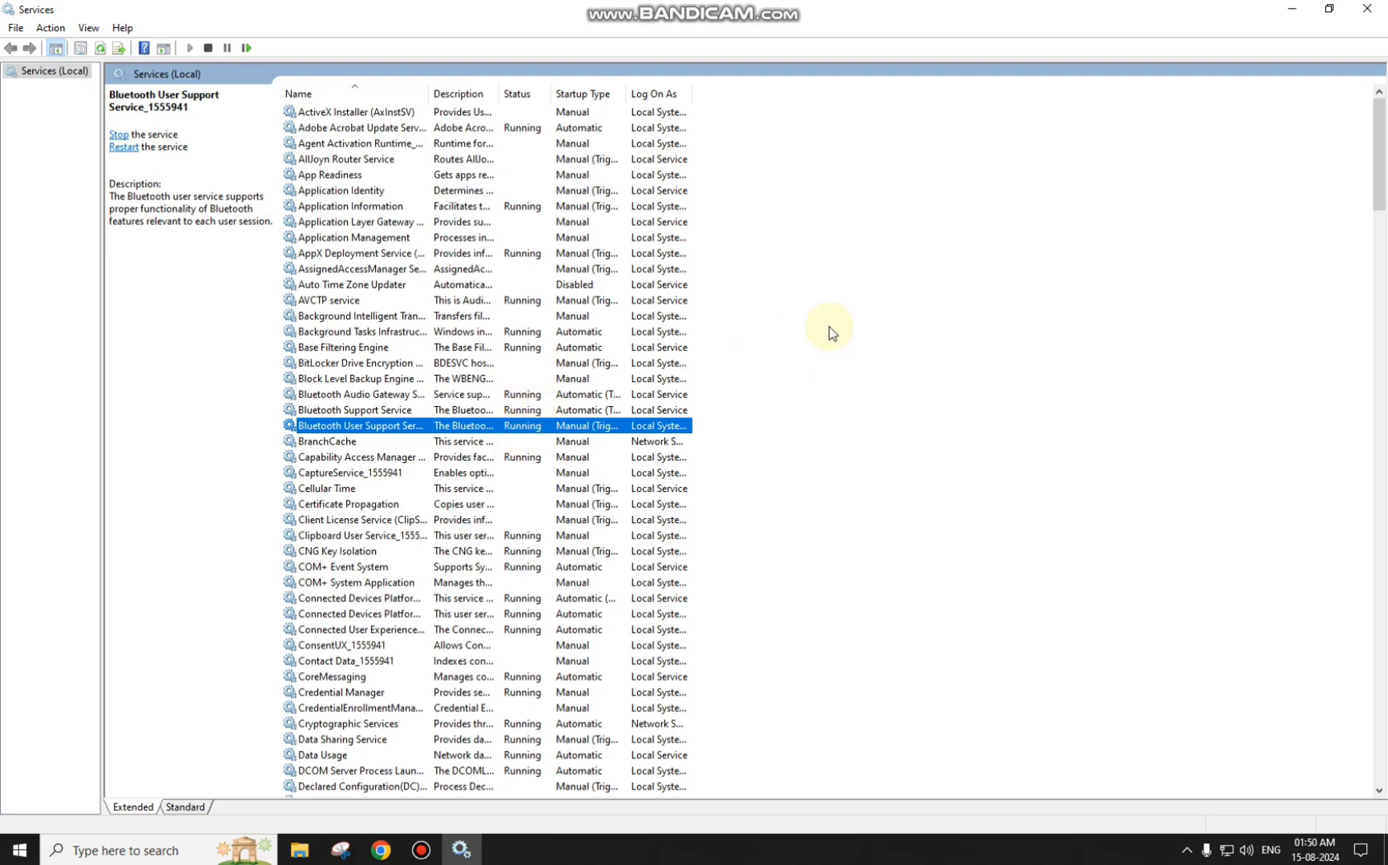
pyautogui.click(770, 344)
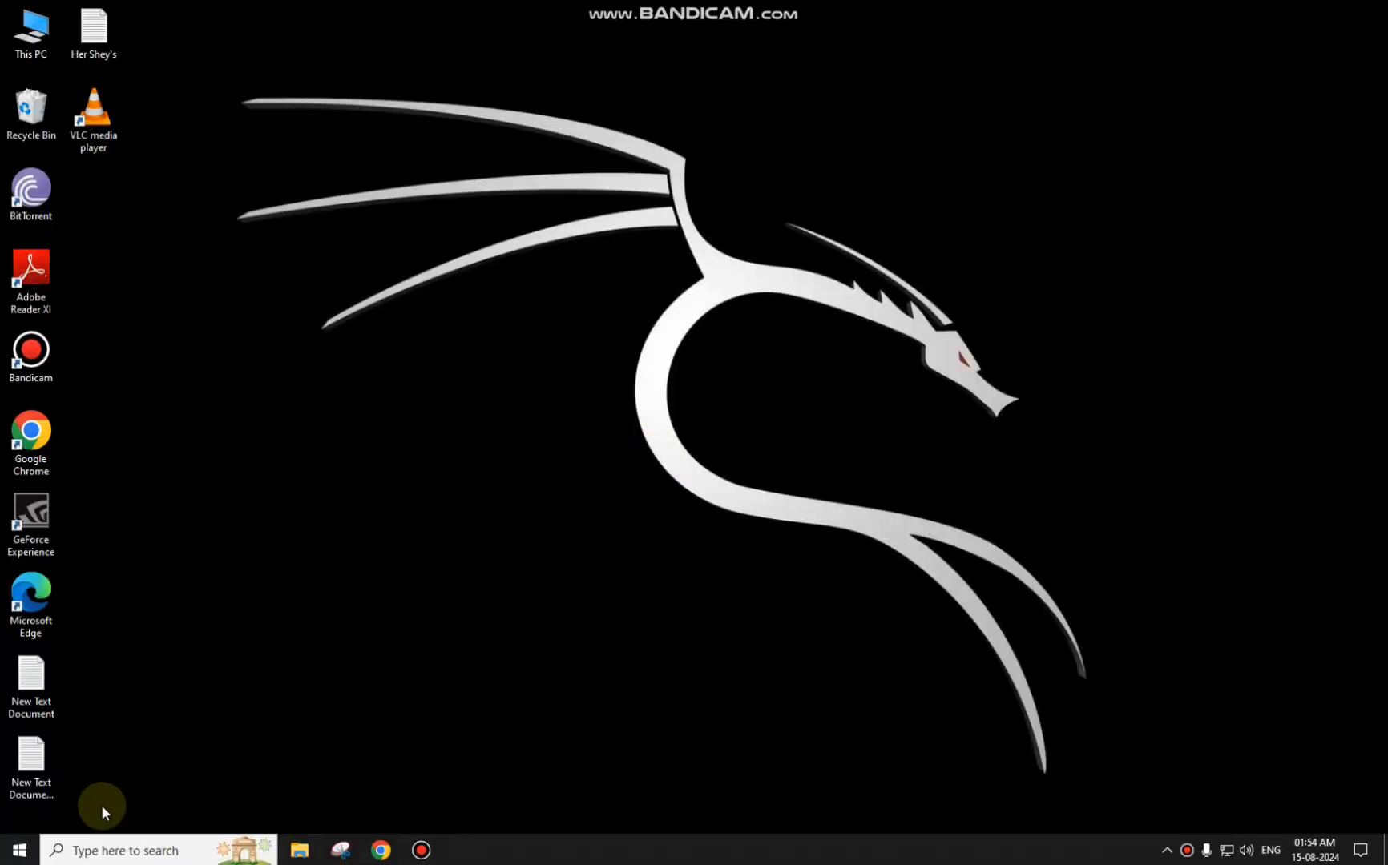
# Open Device Manager from the Windows search and enlarge its window.
pyautogui.click(116, 855)
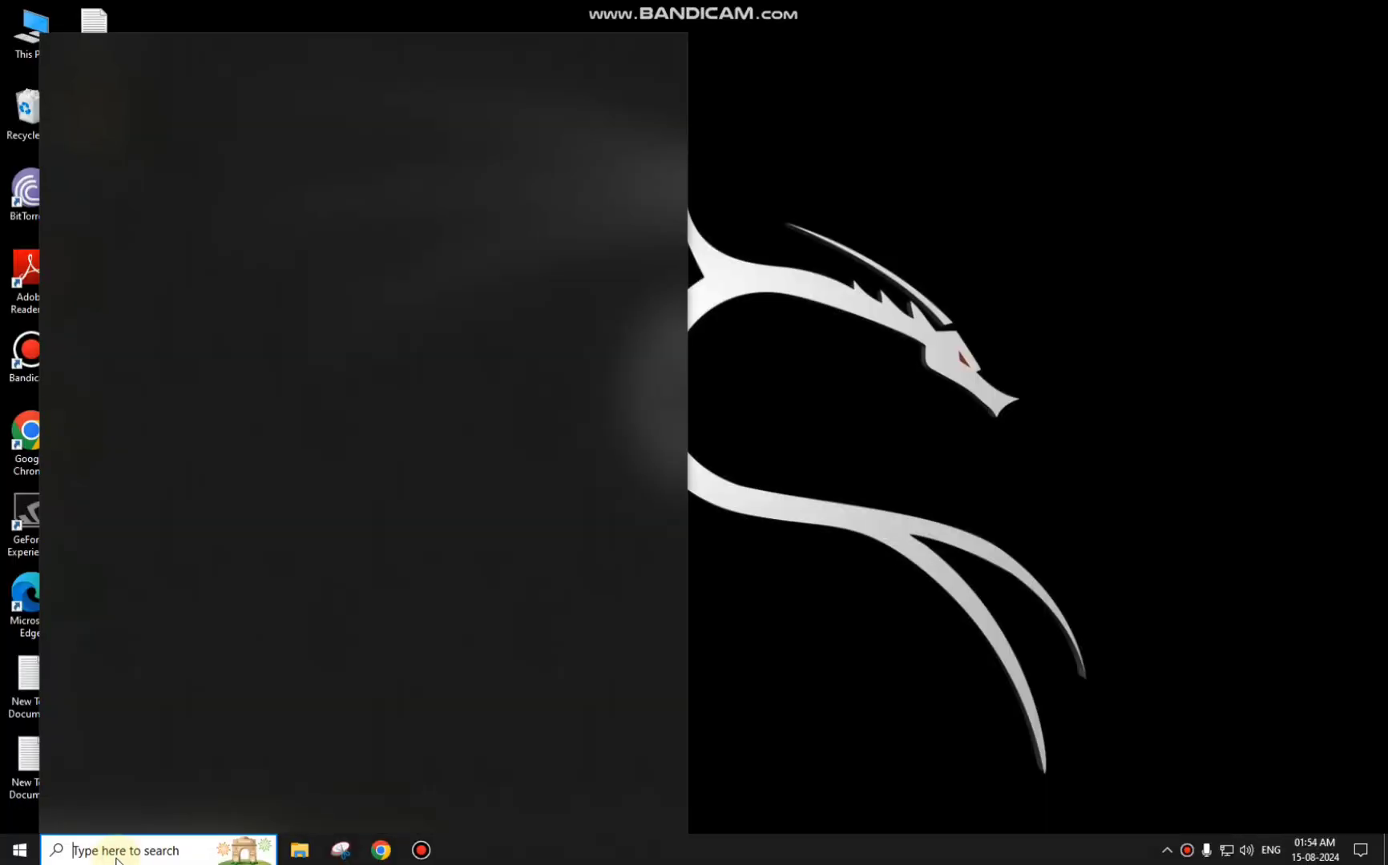
pyautogui.write('d')
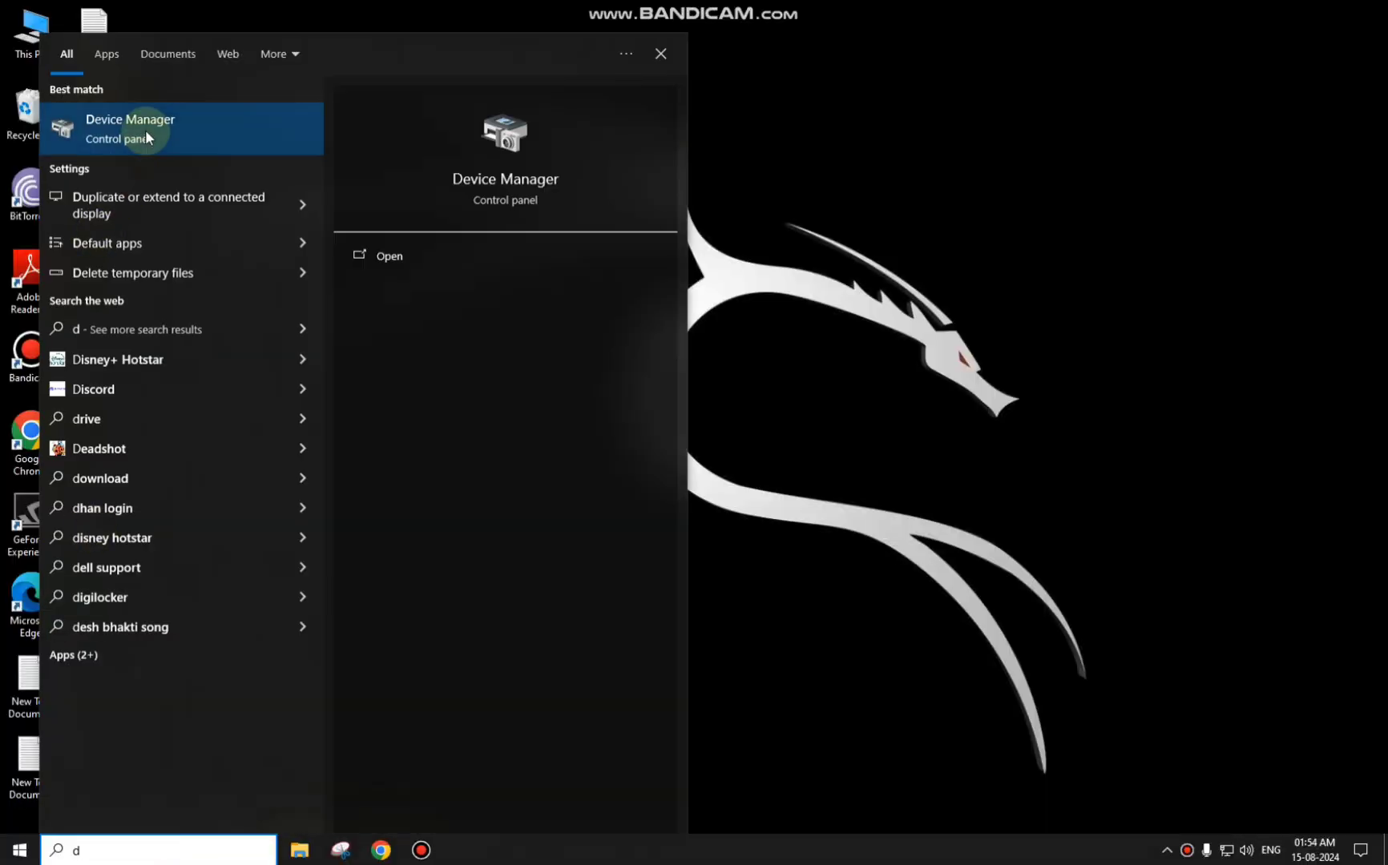
pyautogui.click(145, 133)
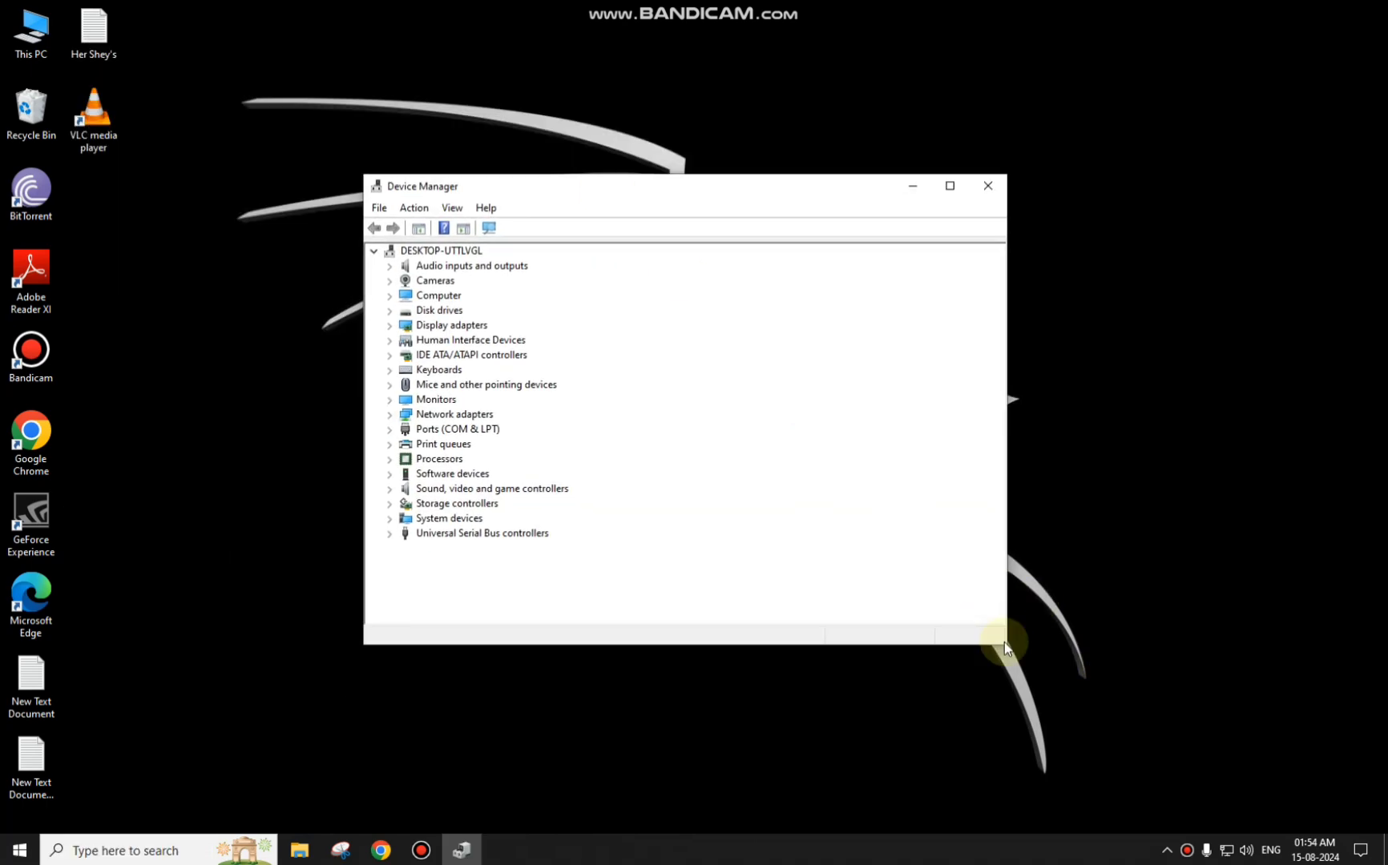
pyautogui.moveTo(1005, 644); pyautogui.dragTo(1203, 758)
pyautogui.moveTo(750, 652); pyautogui.dragTo(706, 732)
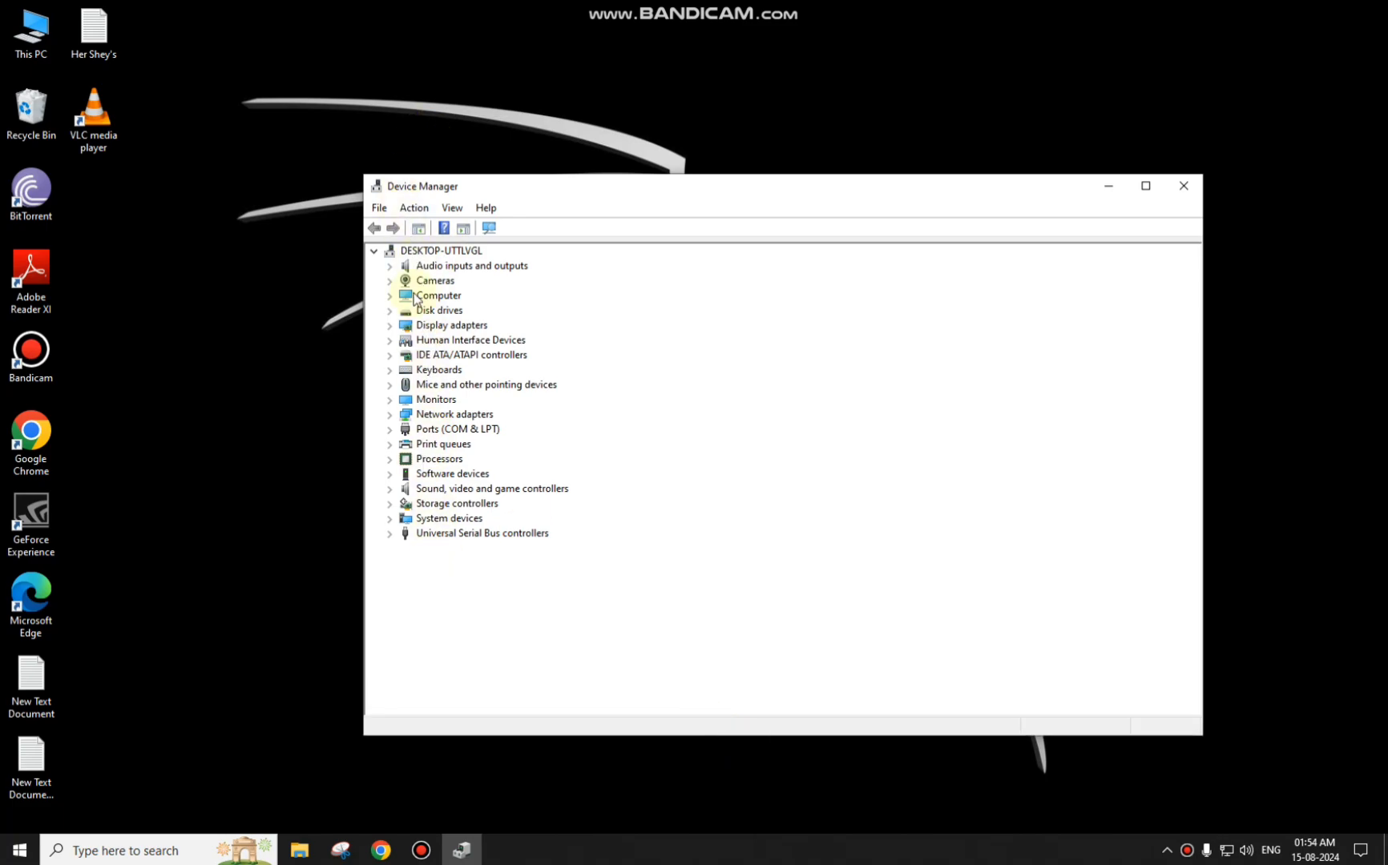
# Show hidden devices in the Device Manager list.
pyautogui.click(380, 209)
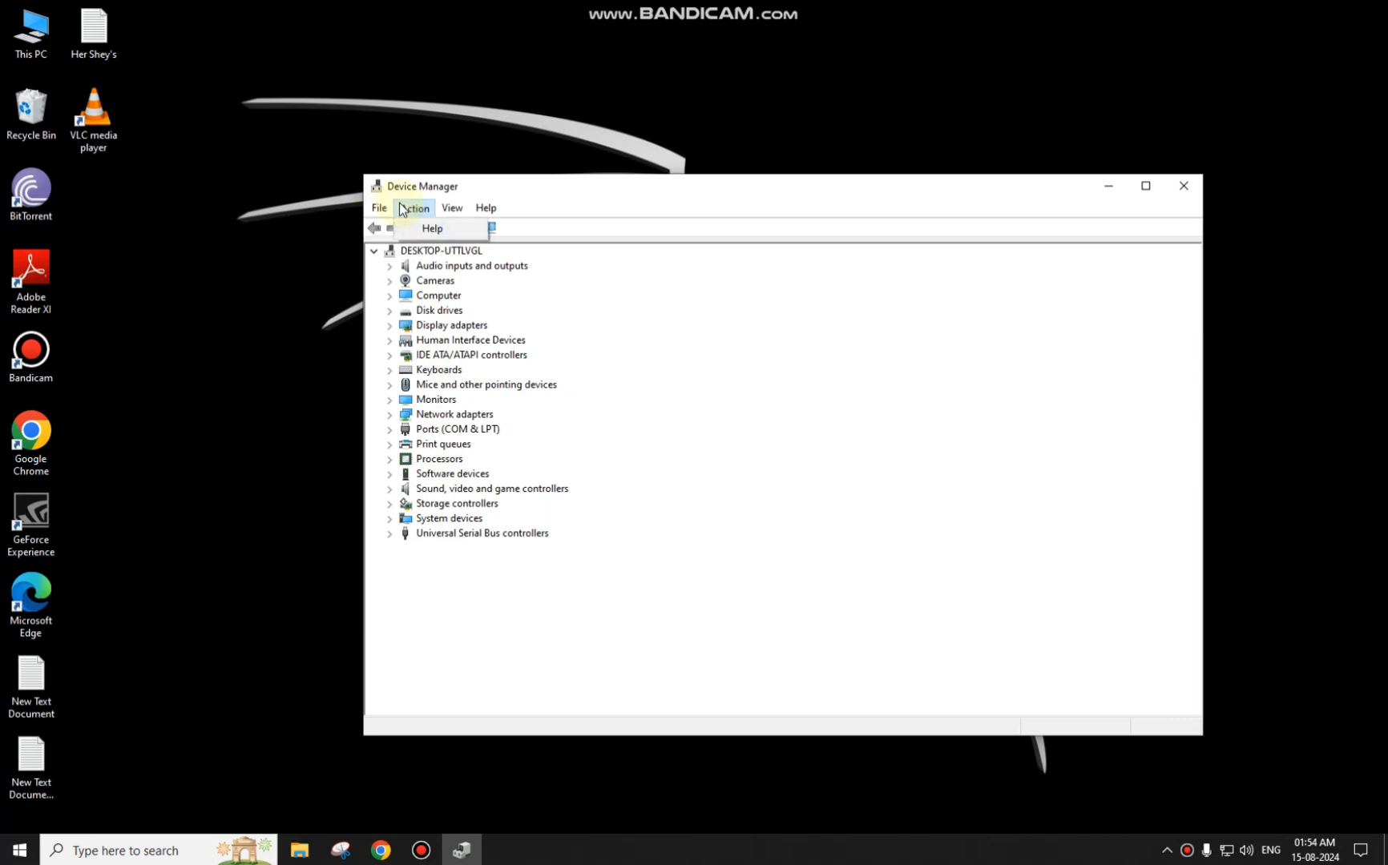
pyautogui.moveTo(439, 210)
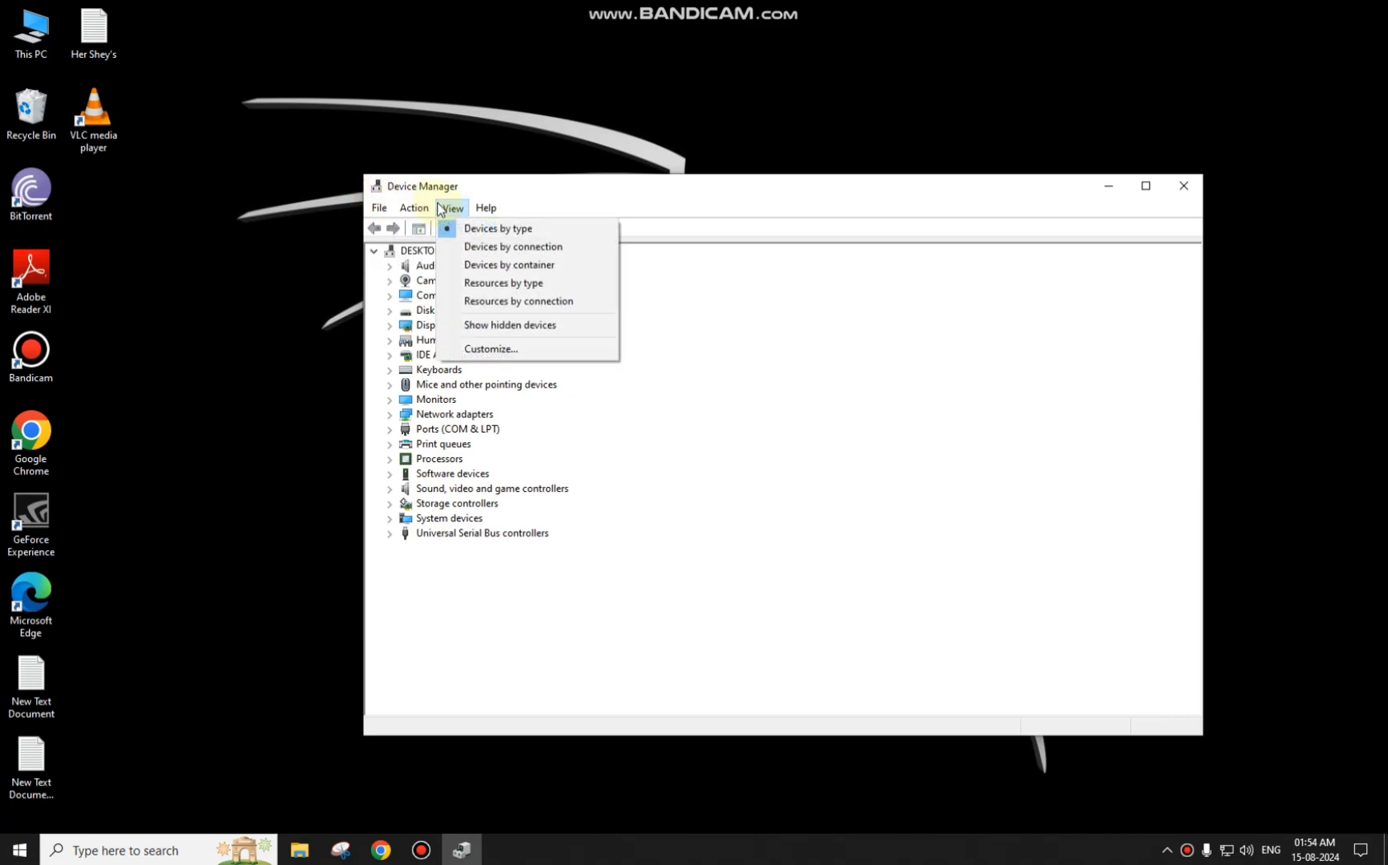
pyautogui.click(540, 326)
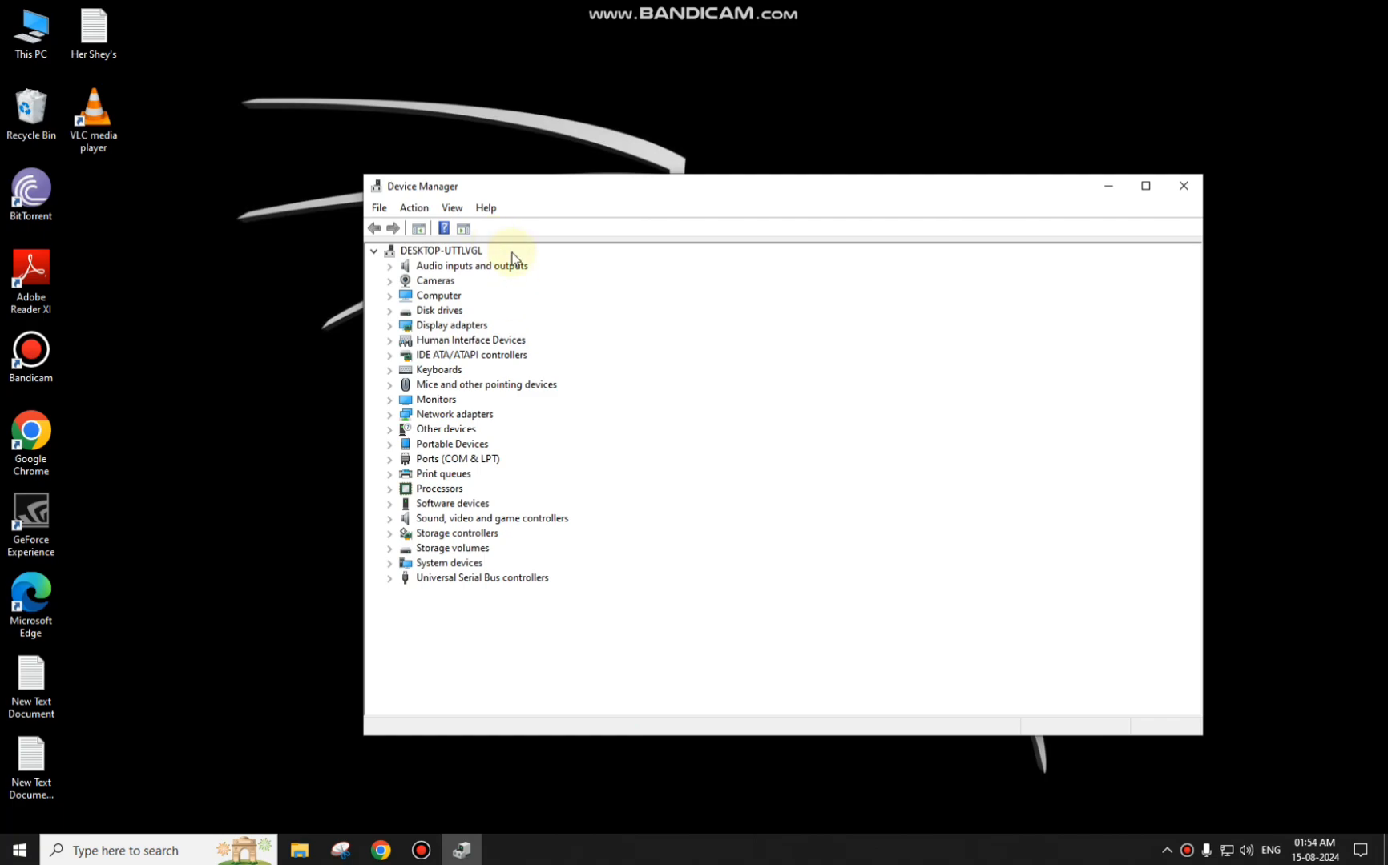
# View the properties of the Audio inputs and outputs category and close them.
pyautogui.rightClick(456, 264)
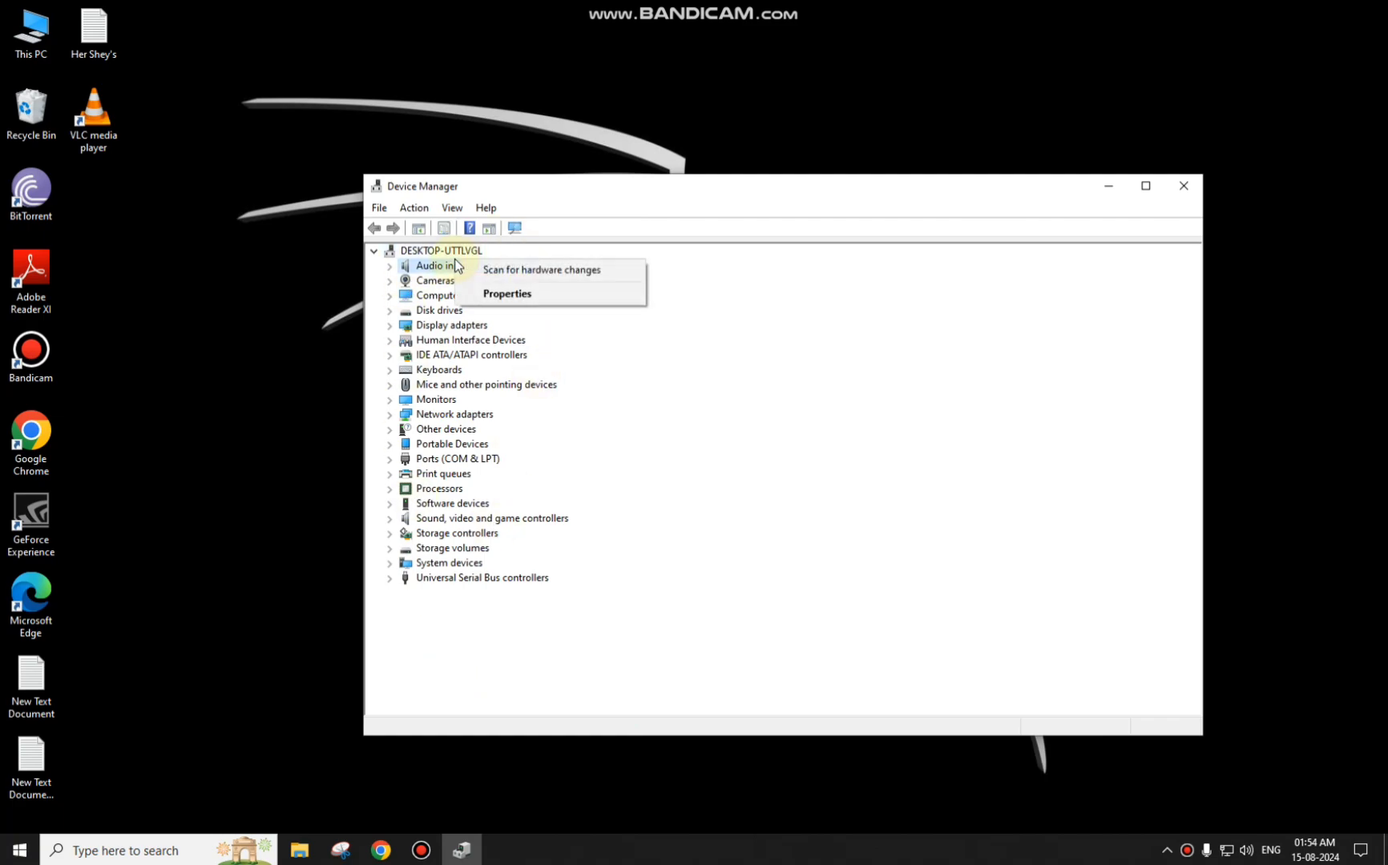
pyautogui.click(524, 295)
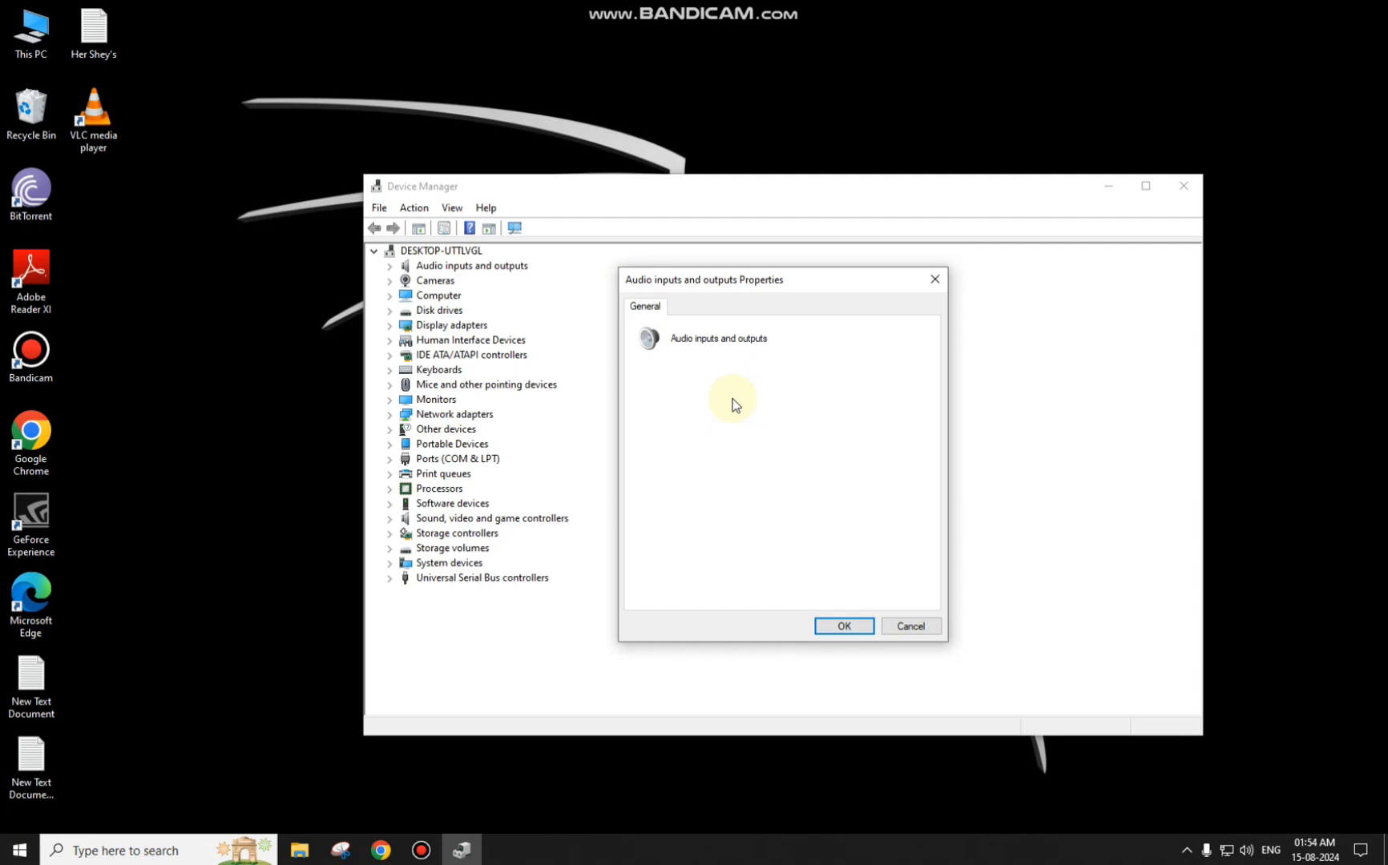
pyautogui.click(846, 627)
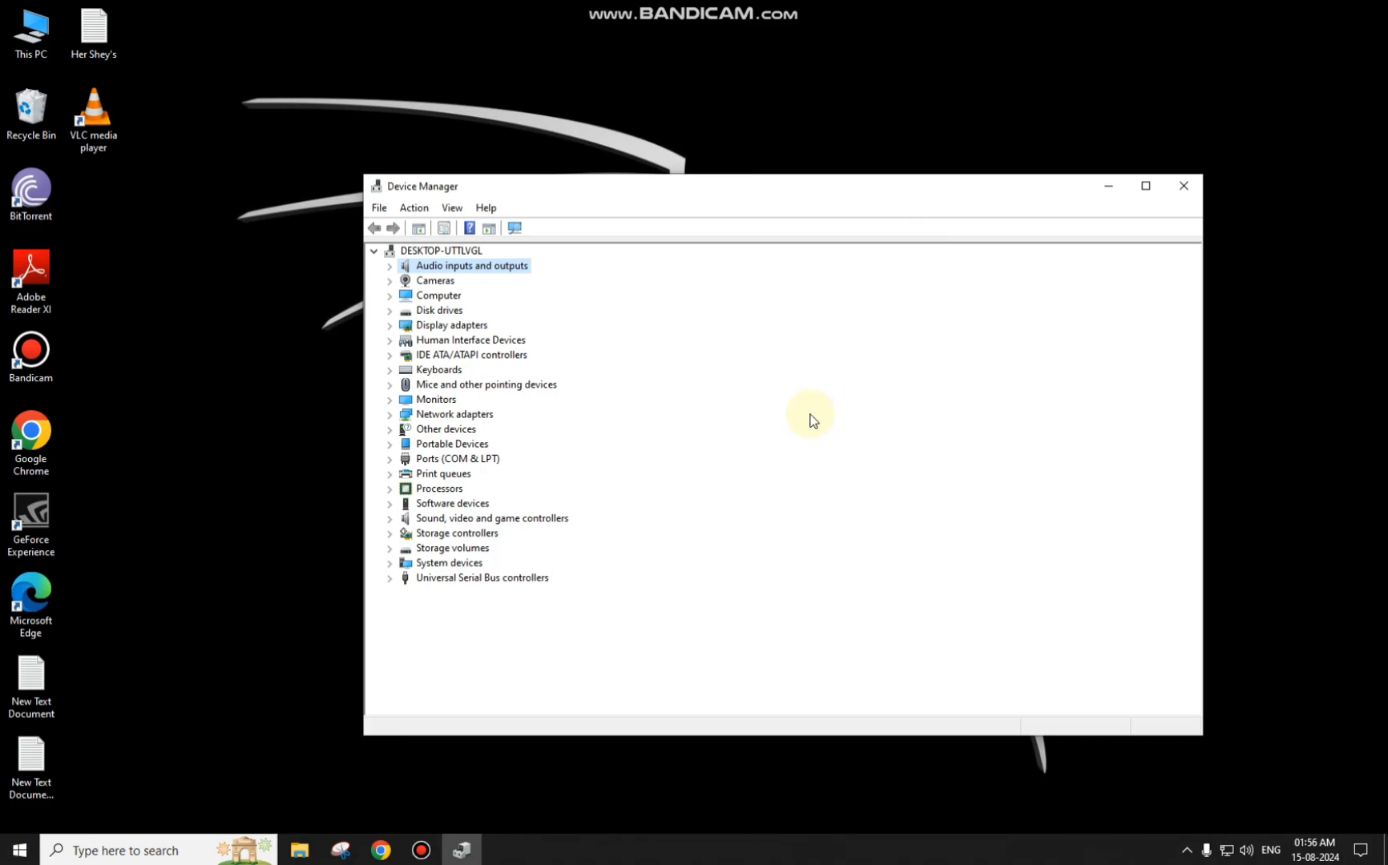
# Switch to Chrome, review Intel's Wireless Bluetooth Driver download page for Windows 10 64-bit from the search results, and minimize the browser.
pyautogui.click(380, 851)
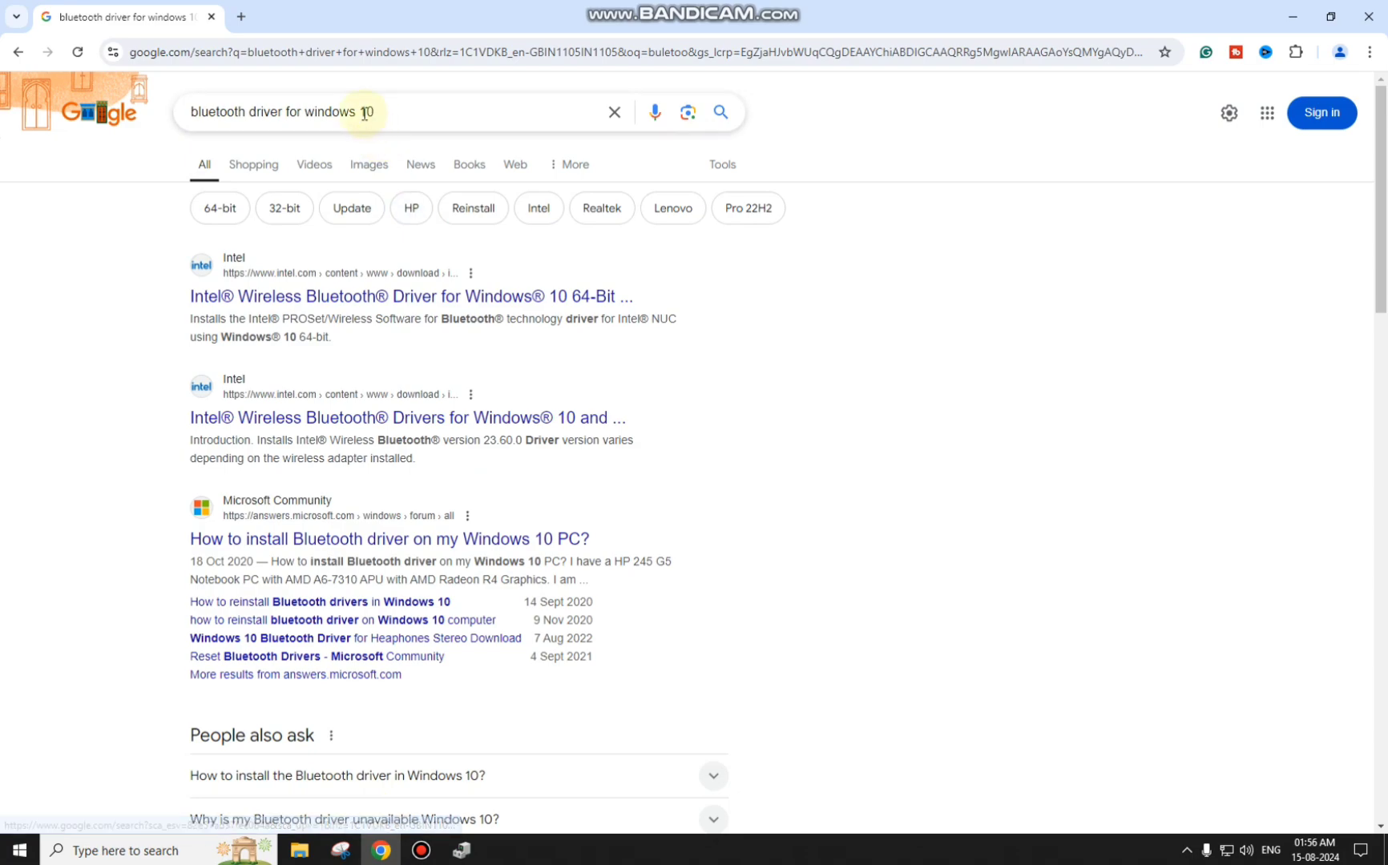
pyautogui.click(360, 306)
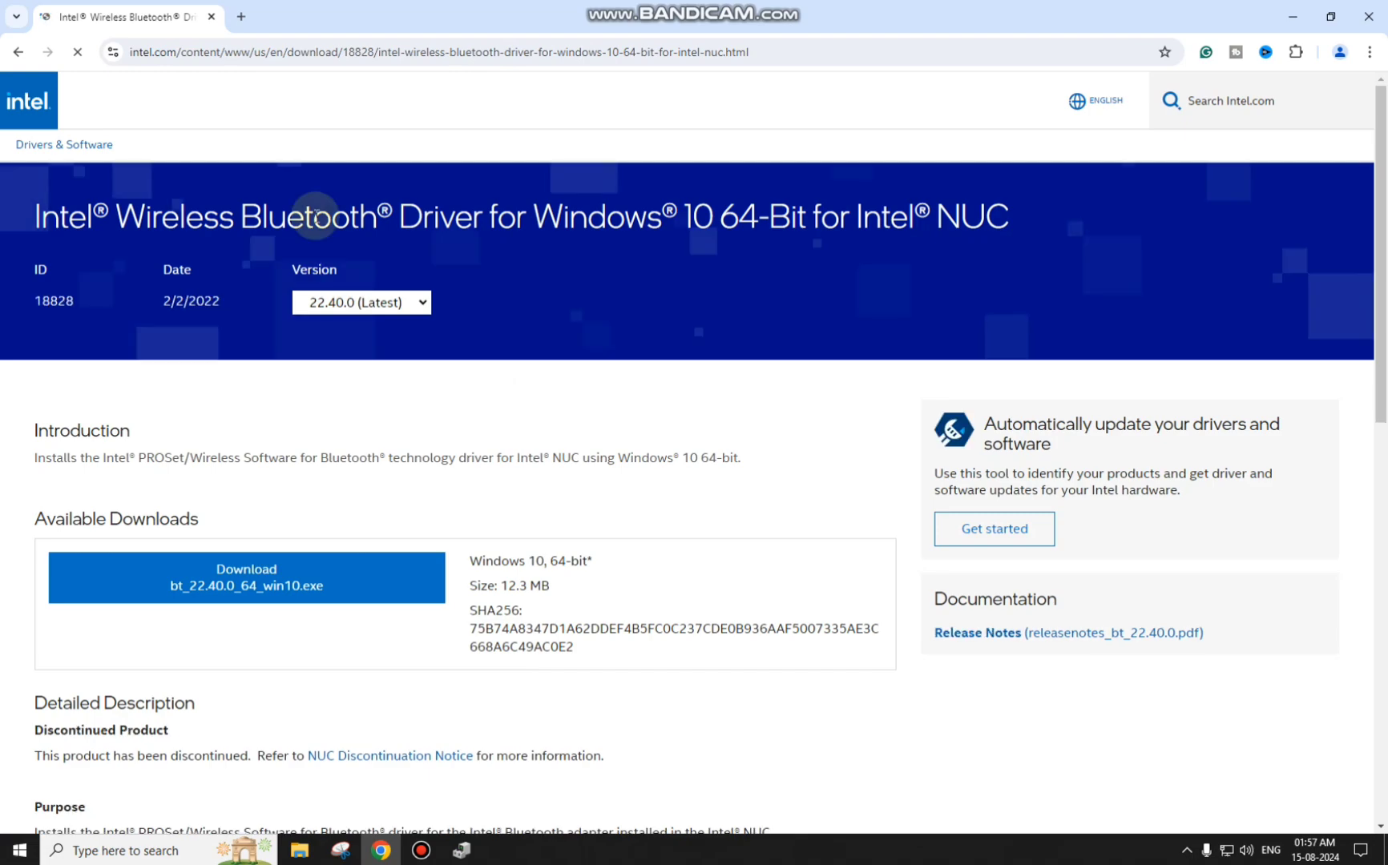
pyautogui.scroll(-2, 465, 433)
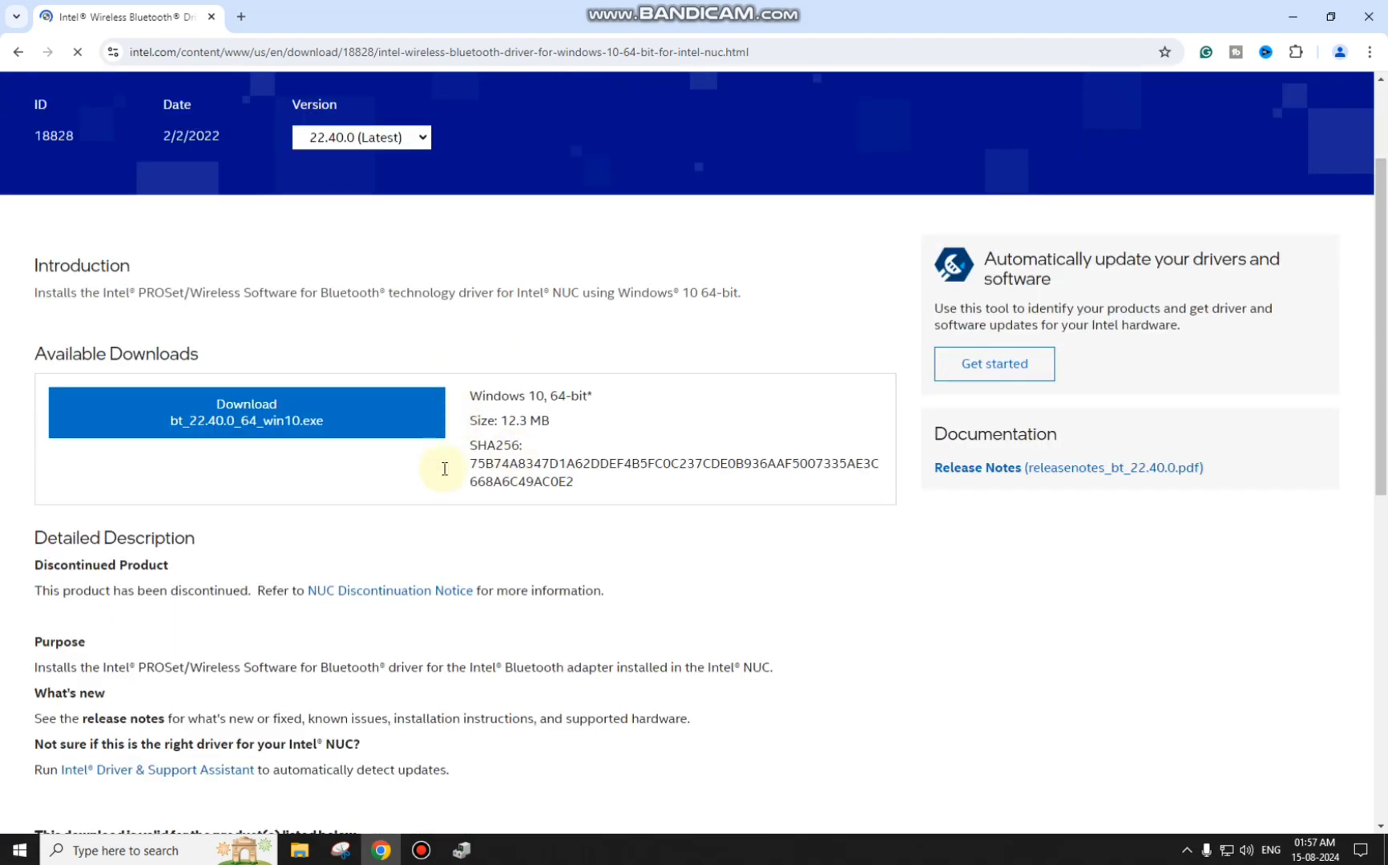
pyautogui.scroll(2, 443, 465)
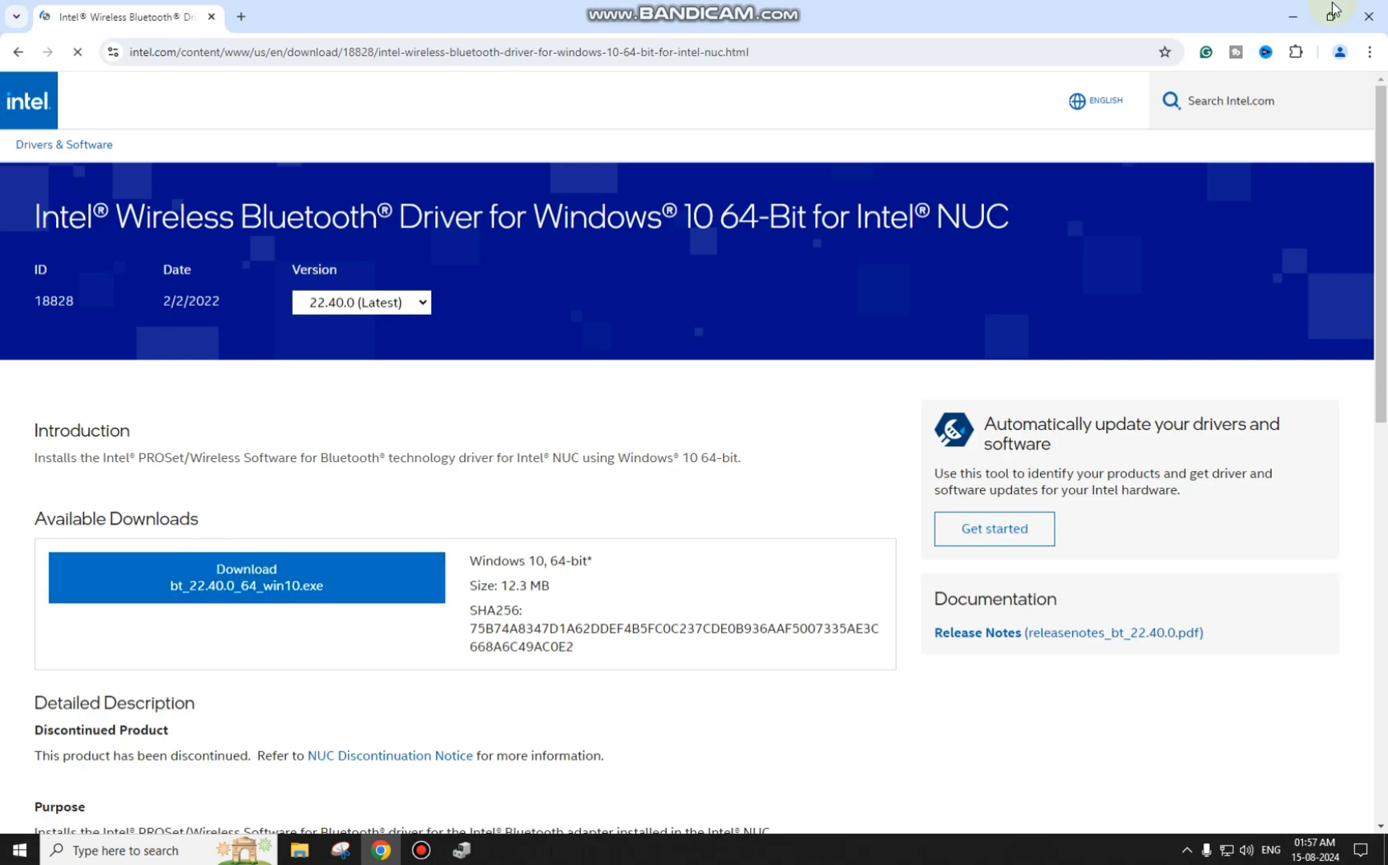
pyautogui.click(1292, 16)
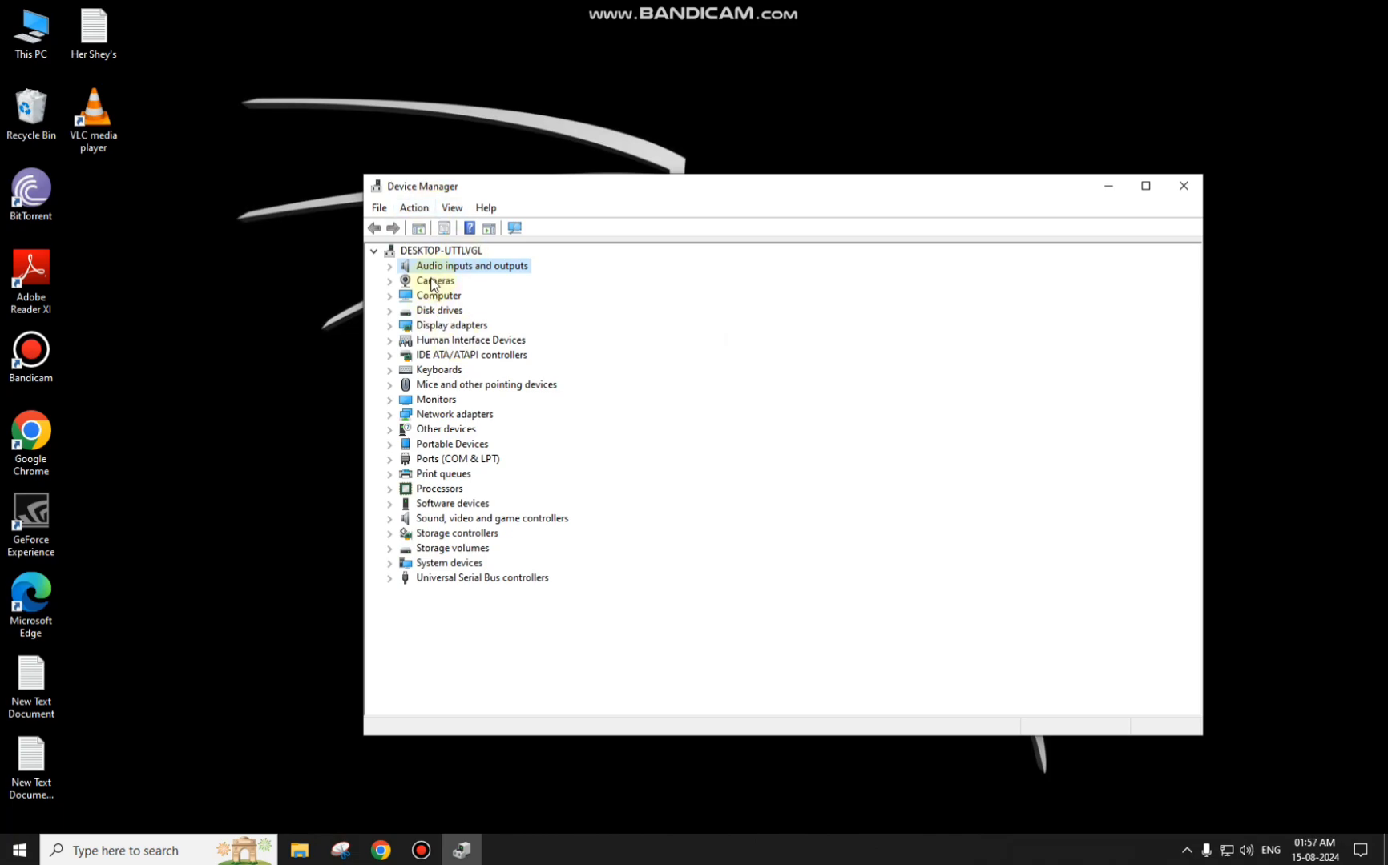
# Review the Device Manager view options and the Audio inputs and outputs properties again, and close Device Manager.
pyautogui.click(451, 208)
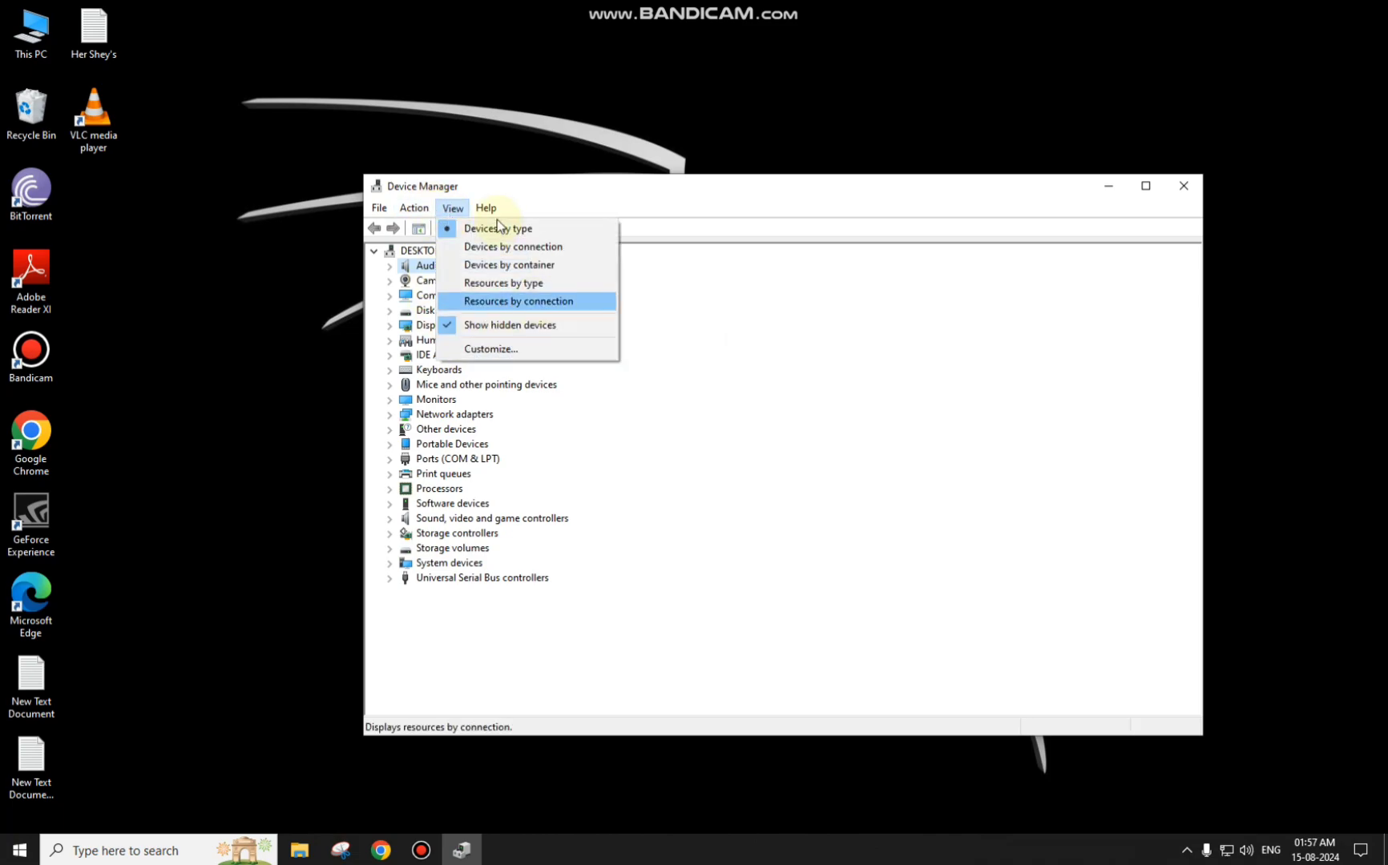
pyautogui.click(784, 431)
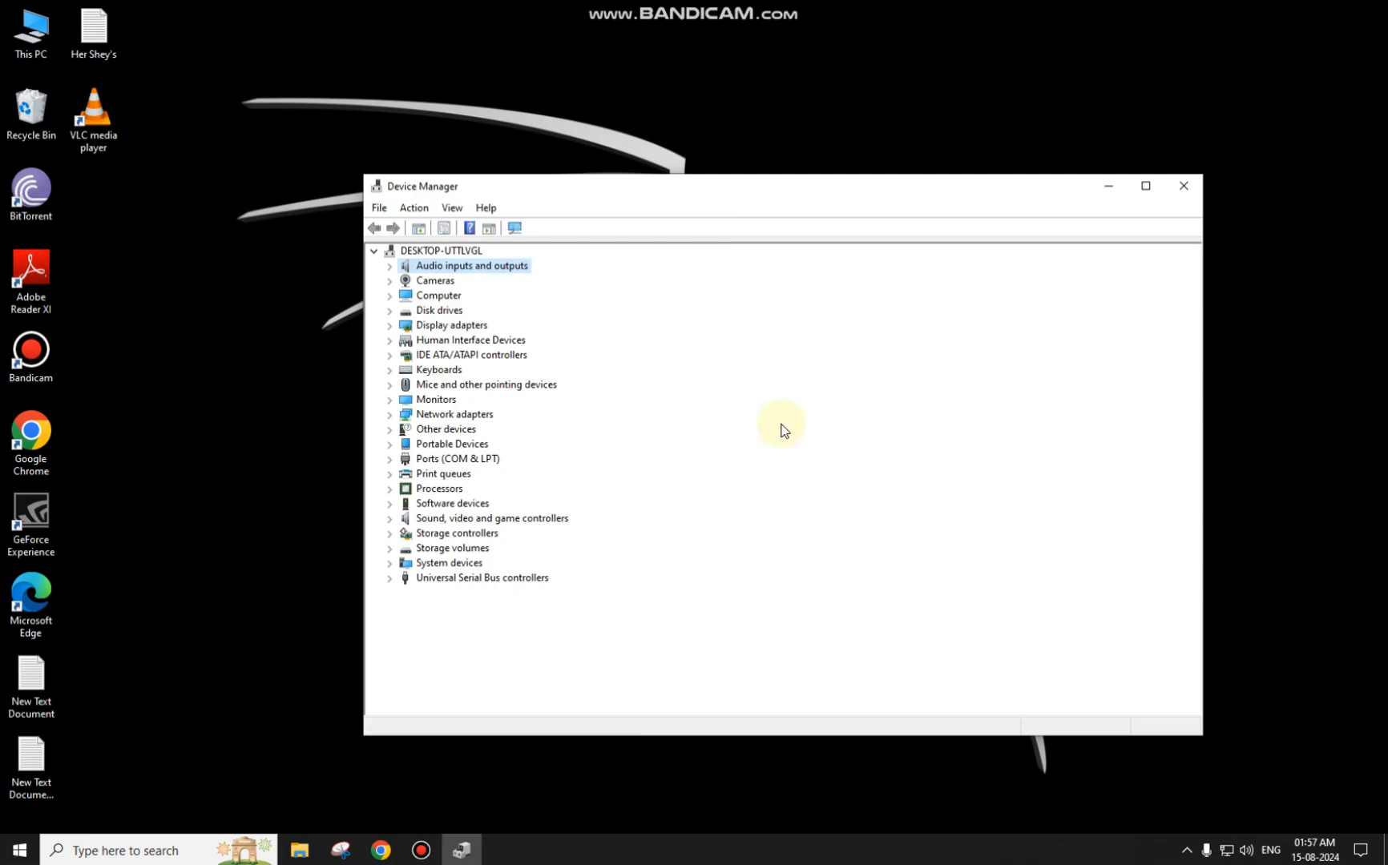
pyautogui.rightClick(453, 269)
pyautogui.click(474, 298)
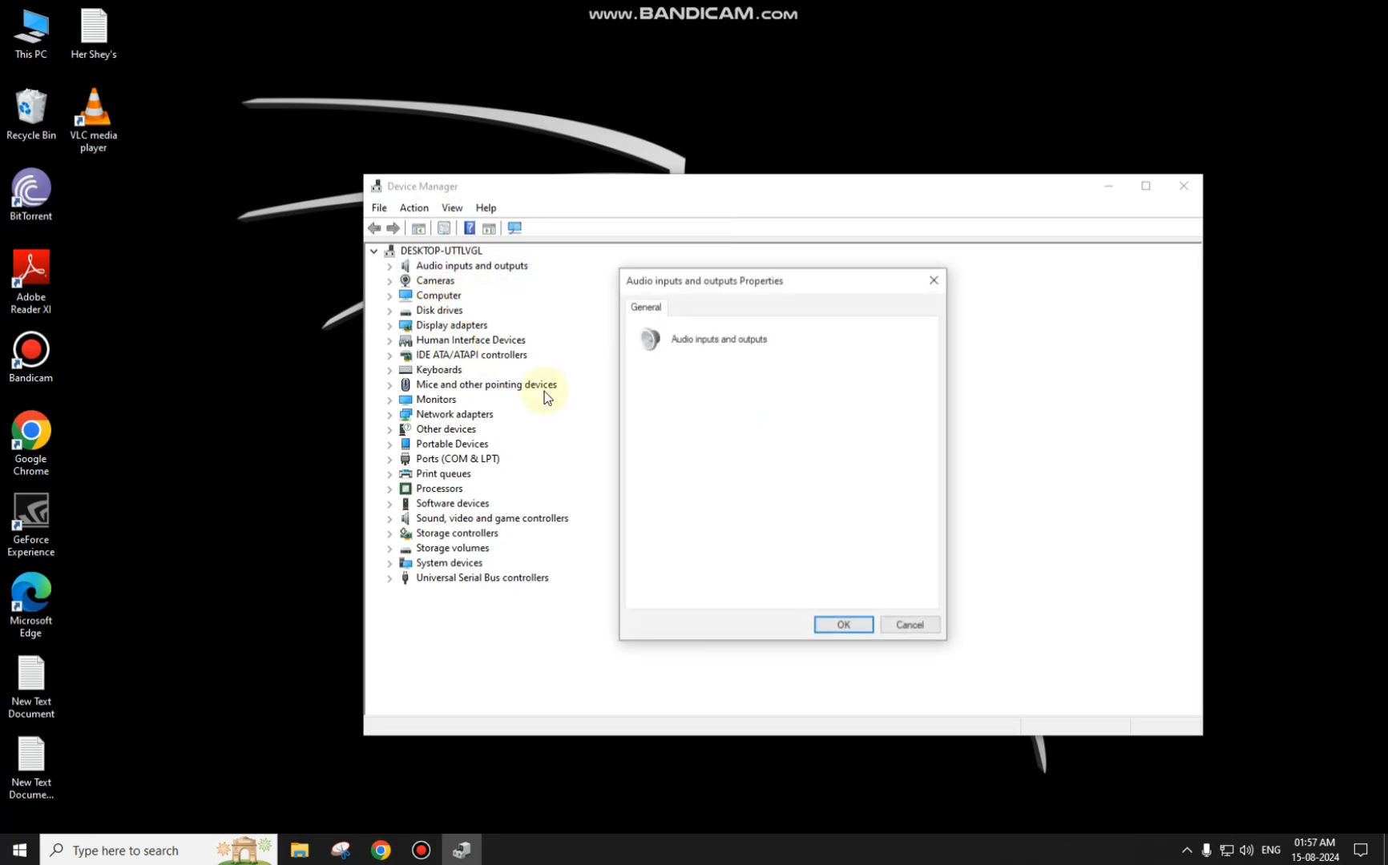
pyautogui.click(901, 633)
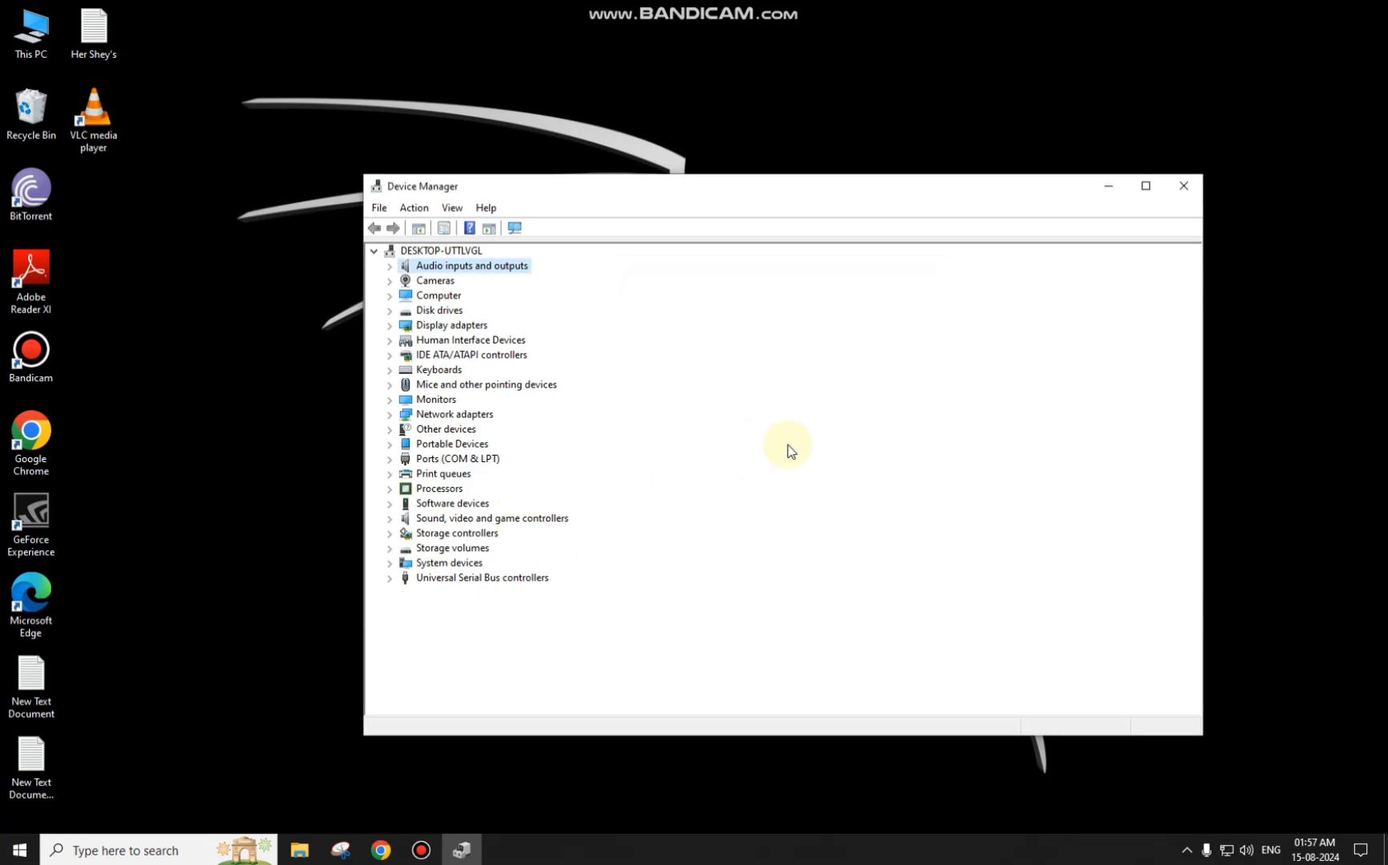
pyautogui.click(1180, 192)
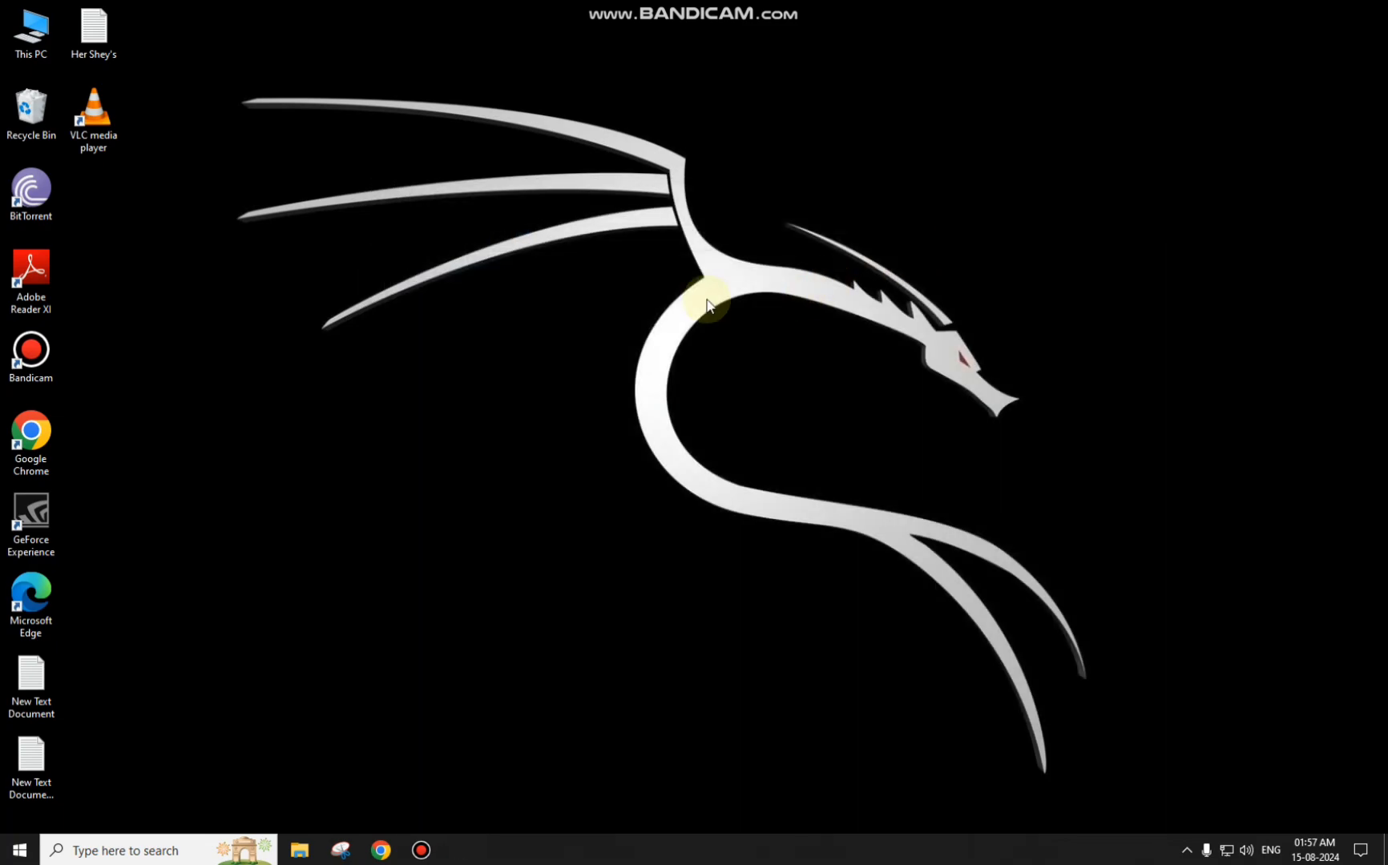